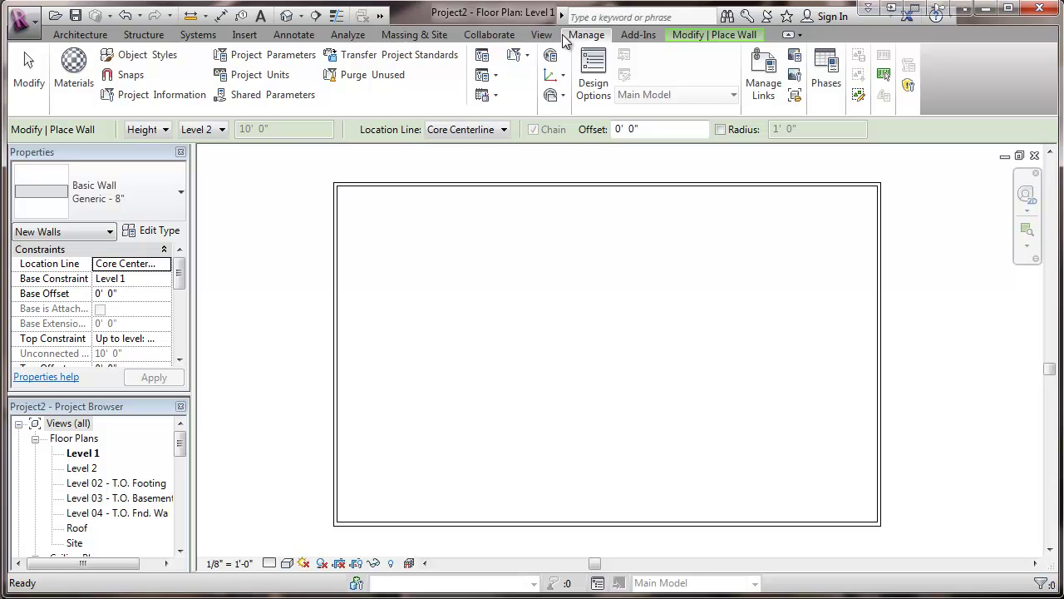
# Review the project's branch panel schedule templates without making any changes.
pyautogui.click(497, 98)
pyautogui.click(521, 122)
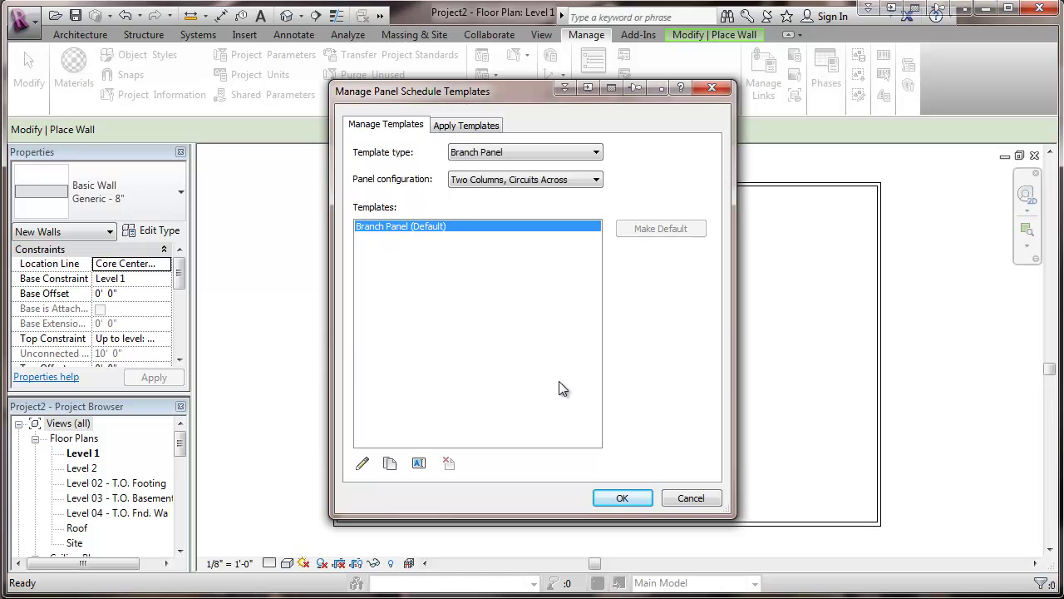
pyautogui.click(690, 498)
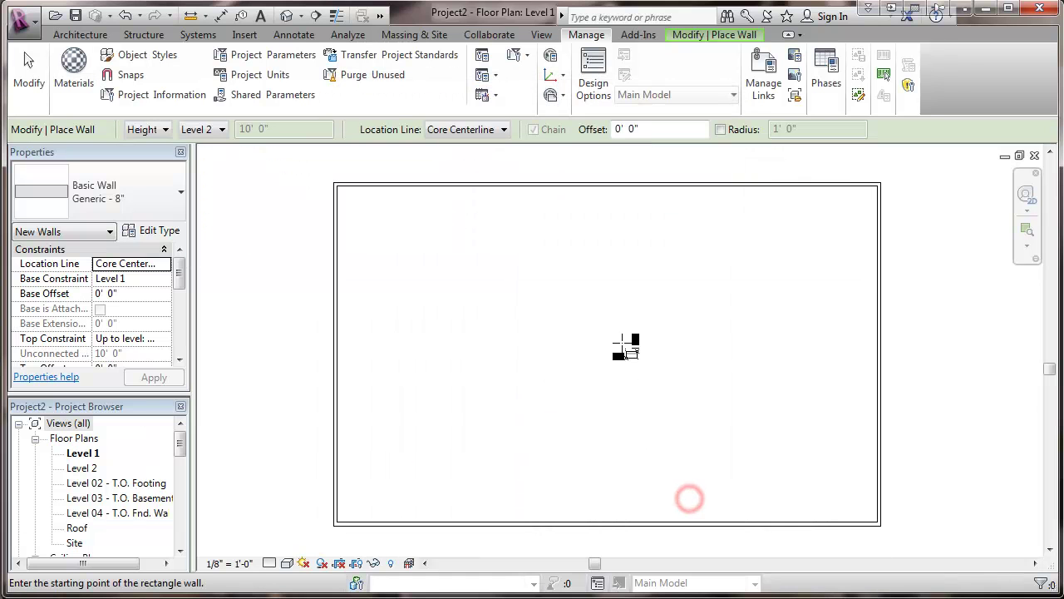
# Review the project's demand factors and load classifications.
pyautogui.click(496, 76)
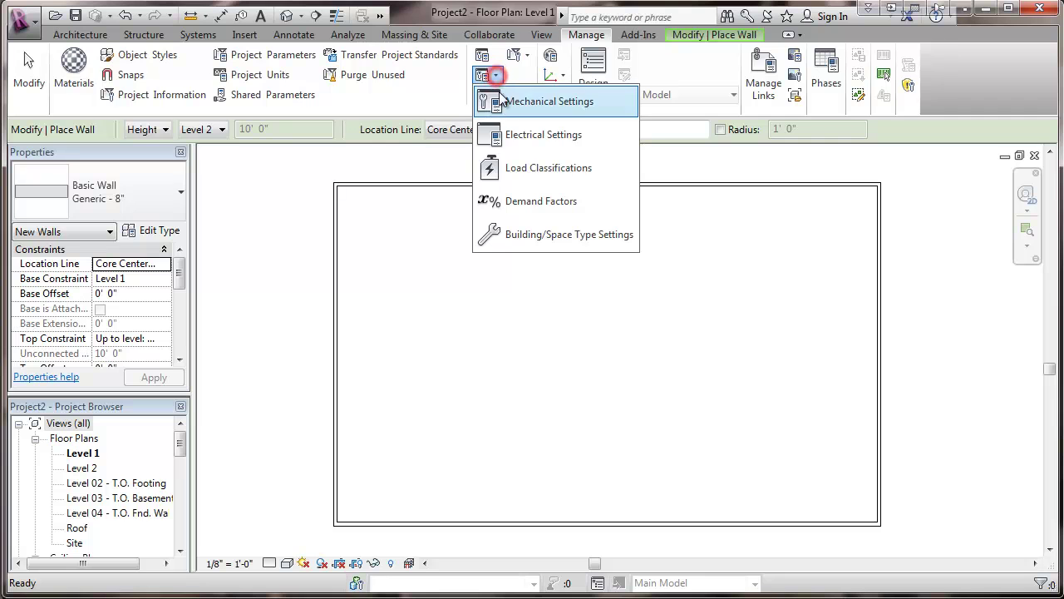
pyautogui.click(527, 206)
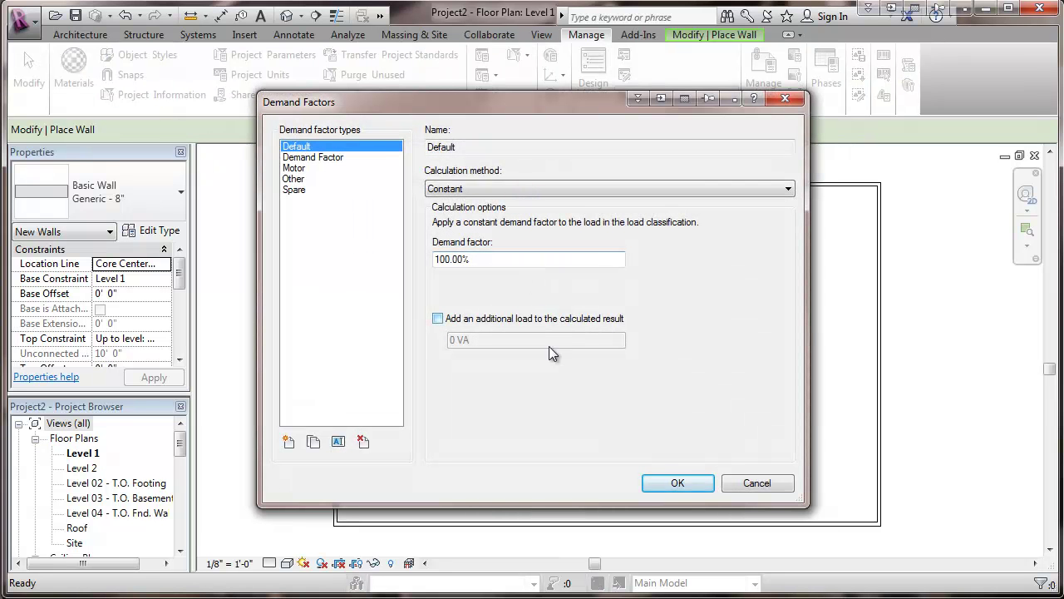
pyautogui.click(677, 483)
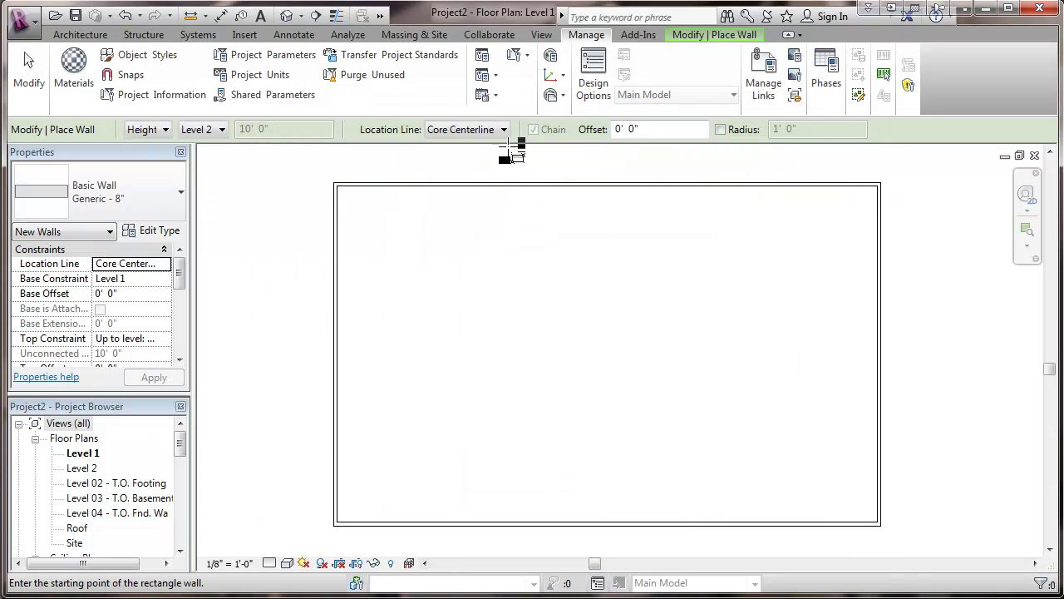
pyautogui.click(494, 75)
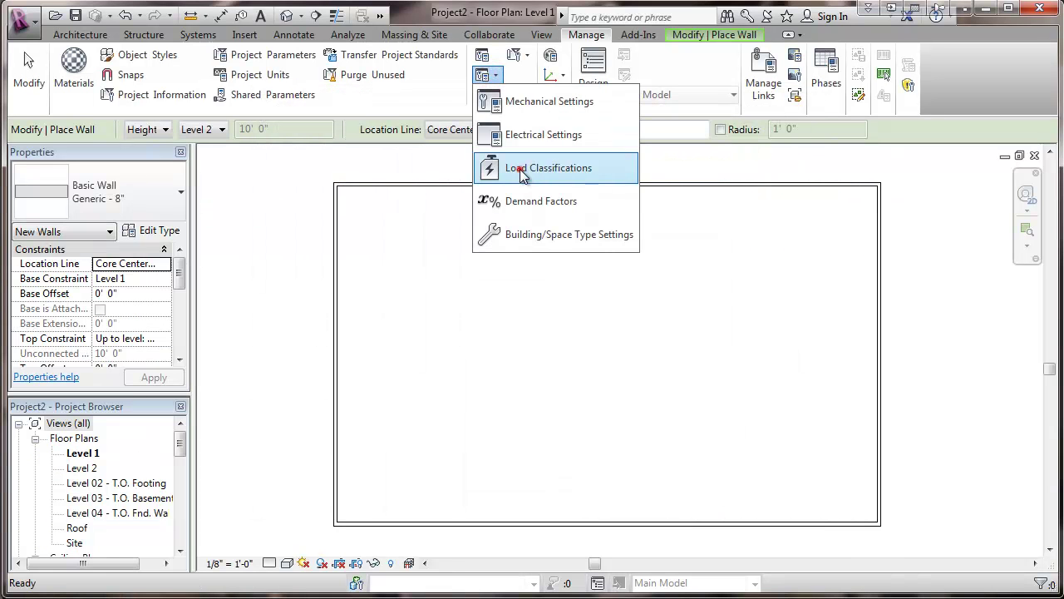
pyautogui.click(552, 167)
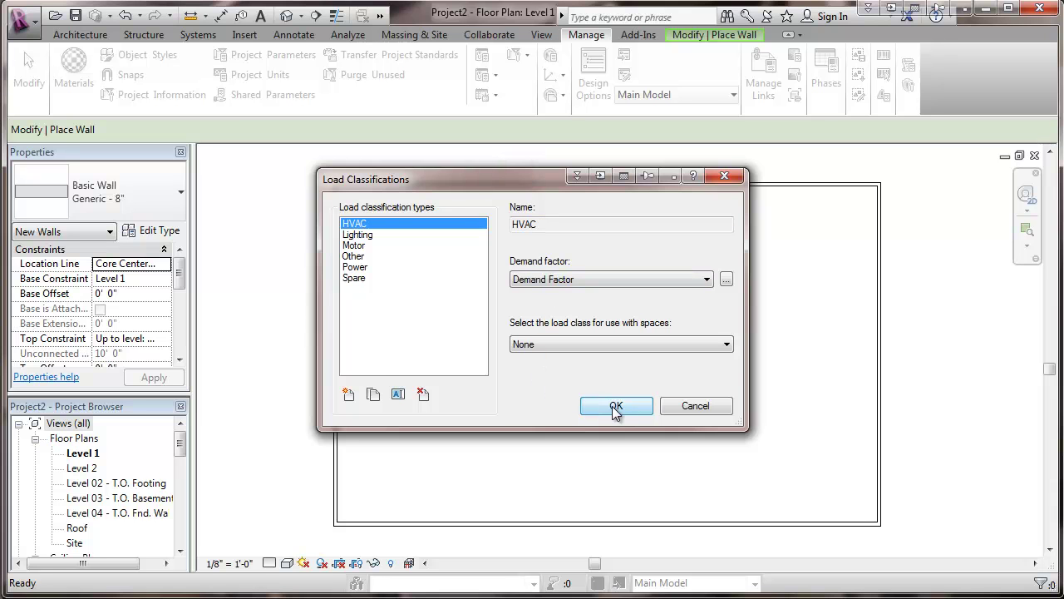
pyautogui.click(668, 407)
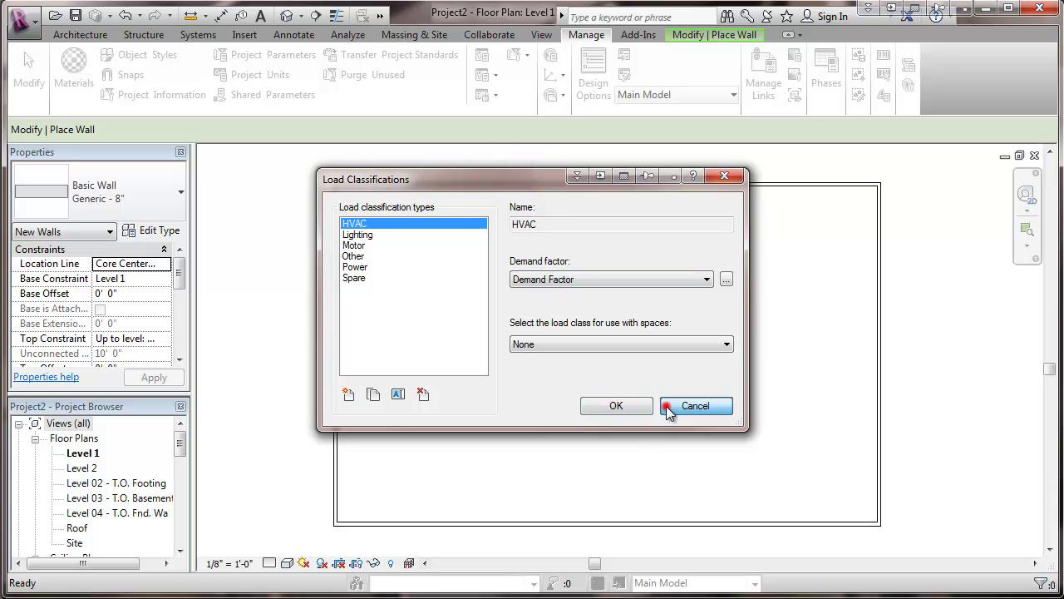
# Review the electrical settings for wiring types, voltage definitions, distribution systems and panel schedules without changing them.
pyautogui.click(496, 80)
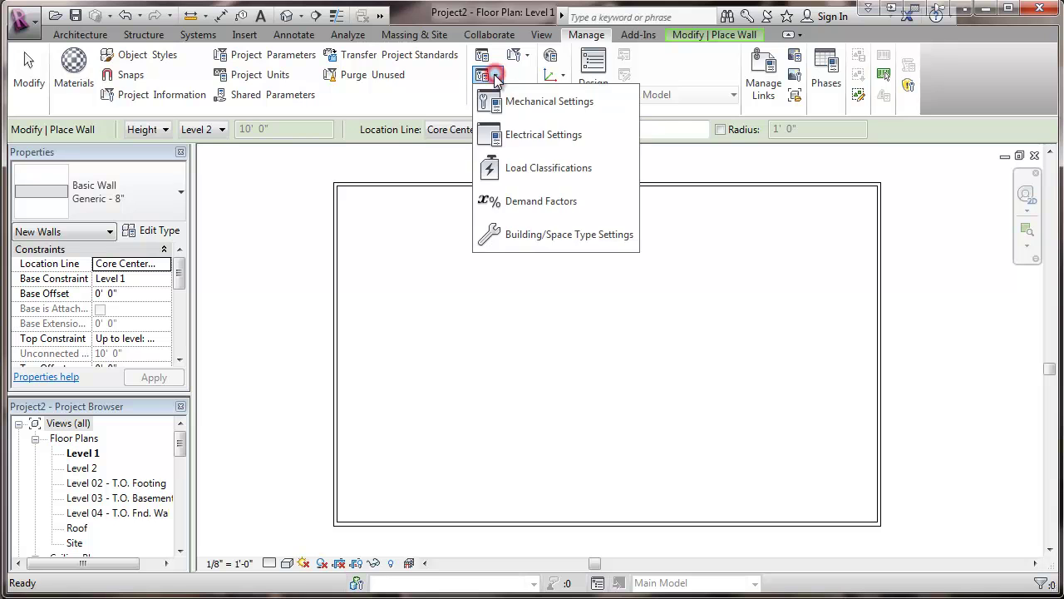
pyautogui.click(524, 137)
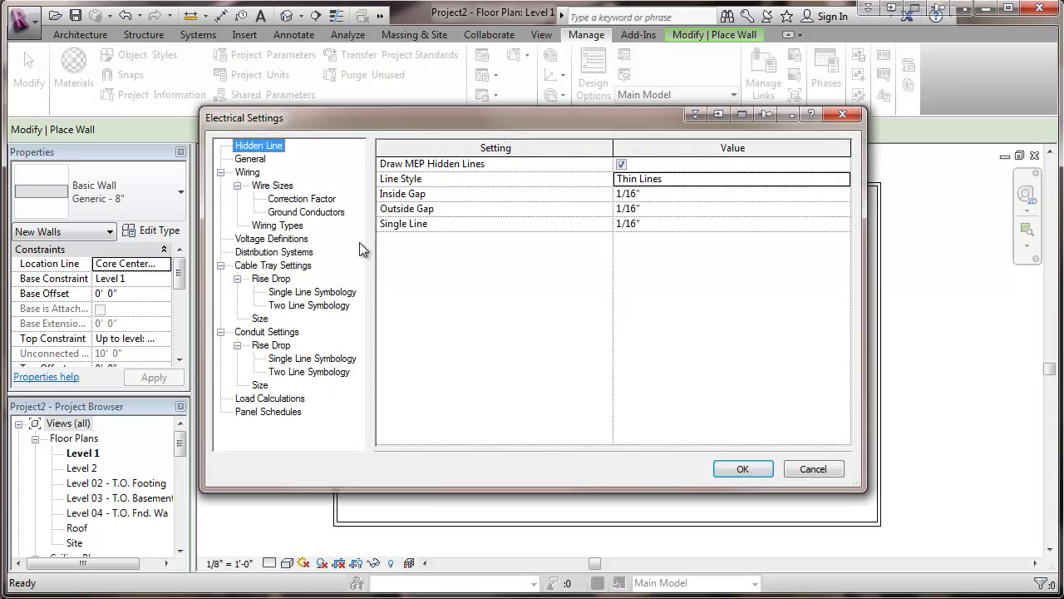
pyautogui.click(277, 227)
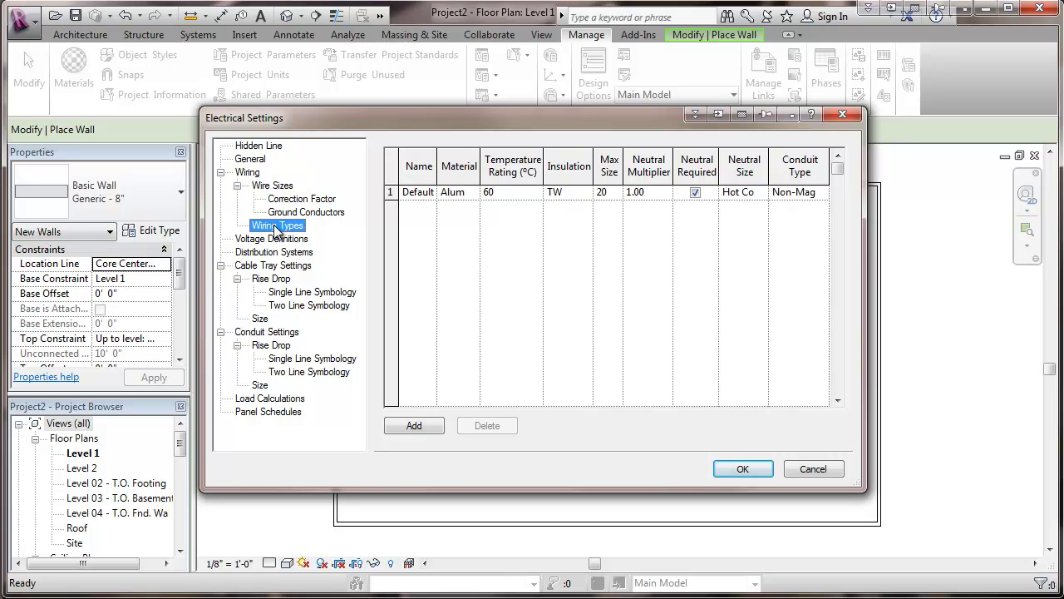
pyautogui.click(268, 239)
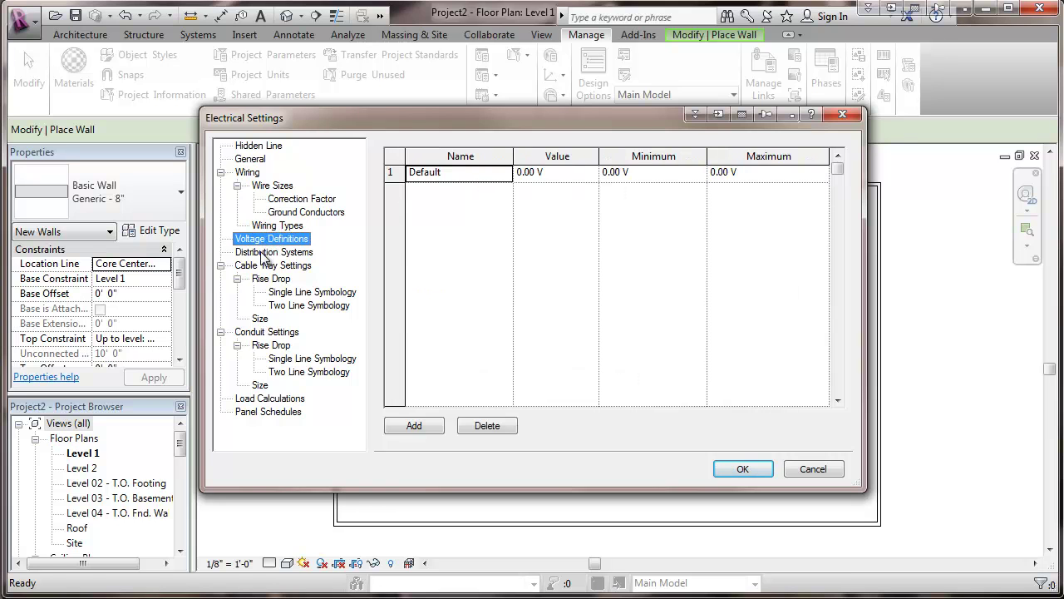
pyautogui.click(266, 252)
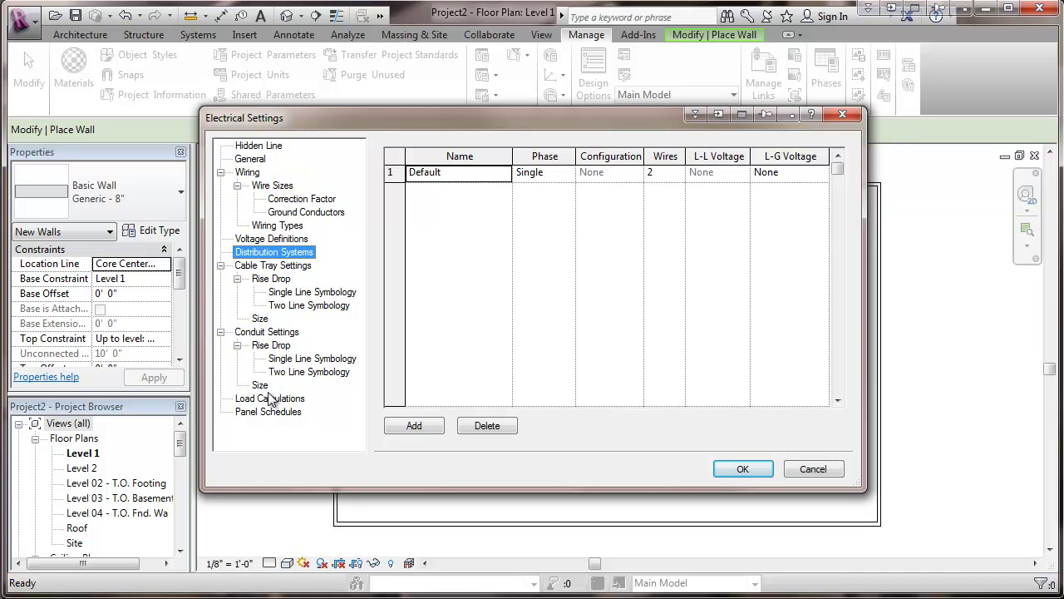
pyautogui.click(265, 413)
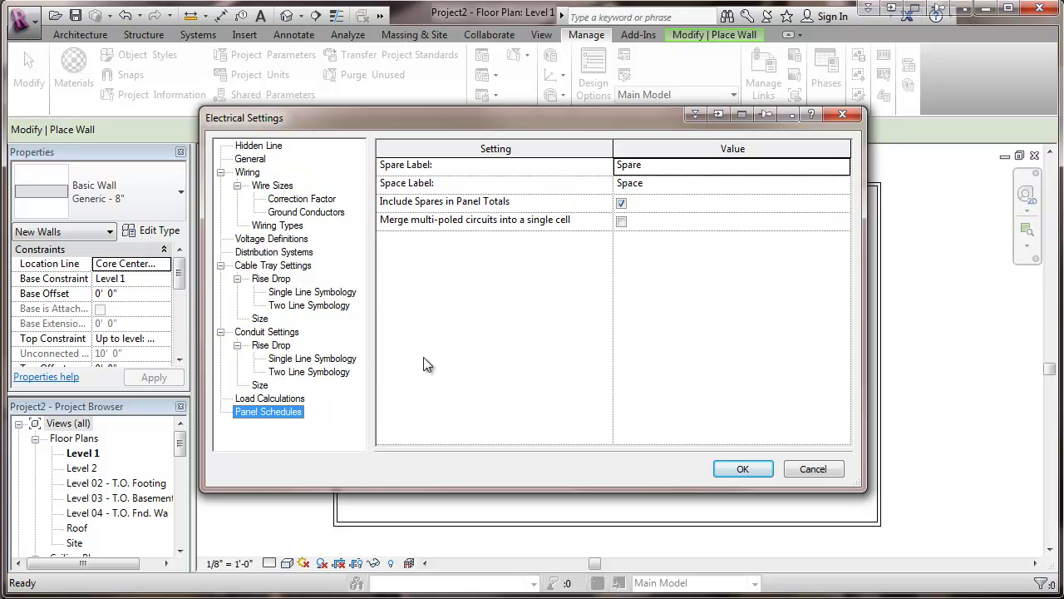
pyautogui.click(811, 468)
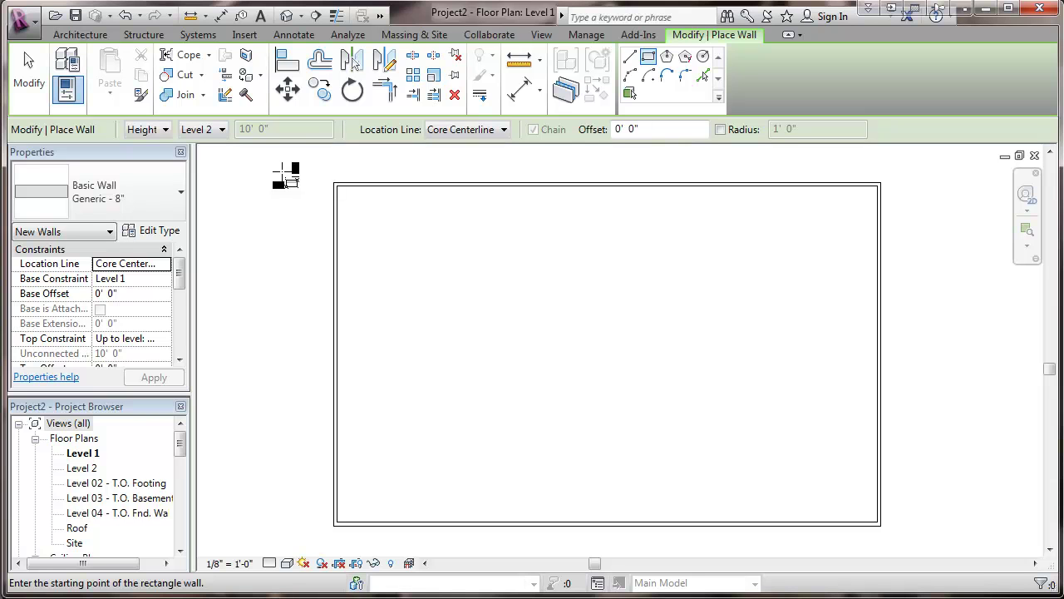
# Try to transfer project standards into the current project.
pyautogui.click(581, 34)
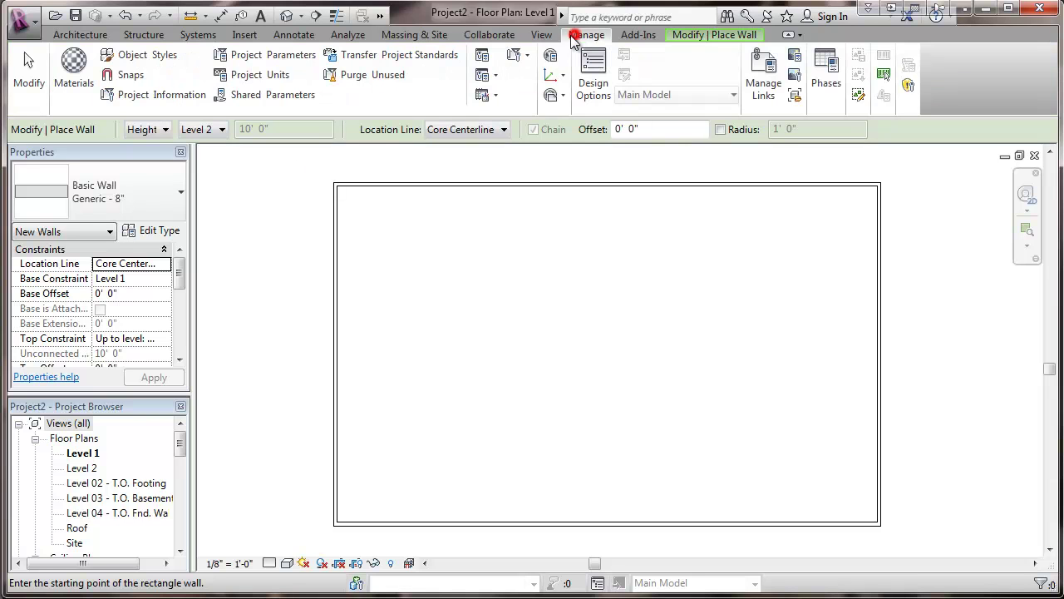
pyautogui.click(367, 55)
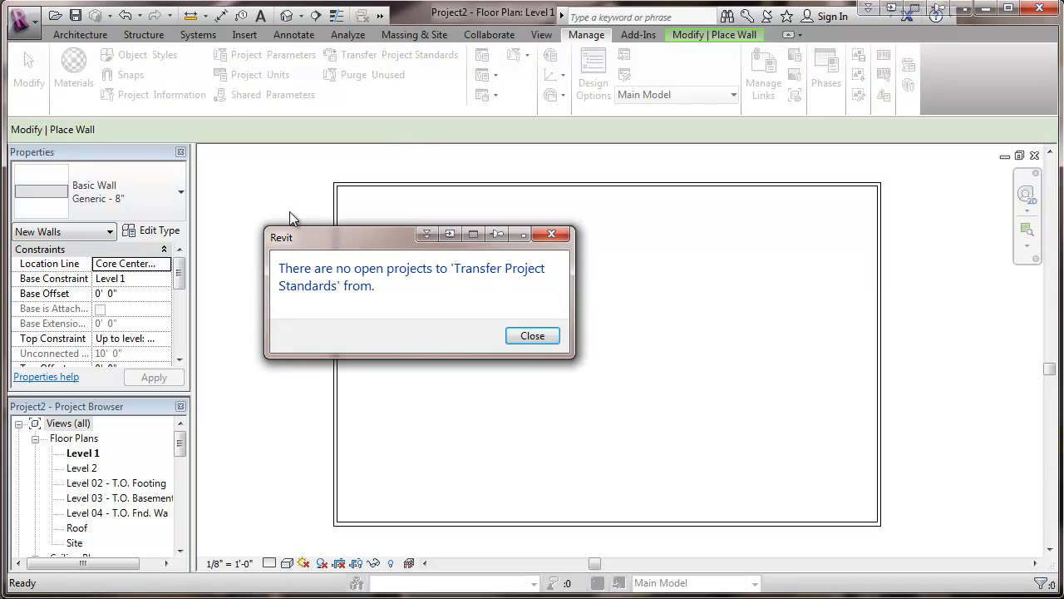
pyautogui.click(524, 336)
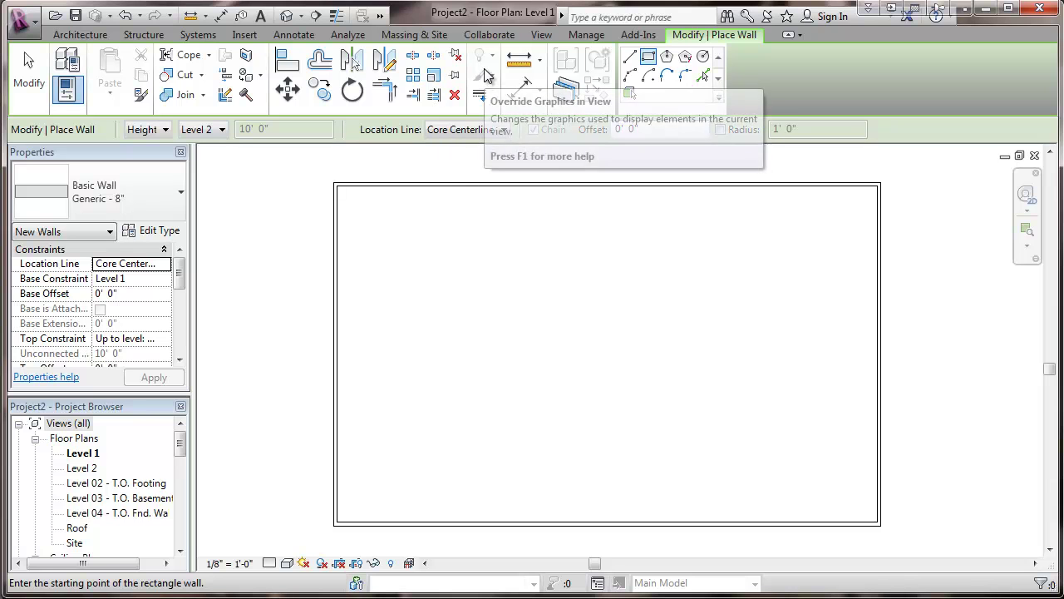
# Begin transferring project standards from the DrInfrastructor transfer file and deselect every item to copy.
pyautogui.click(582, 34)
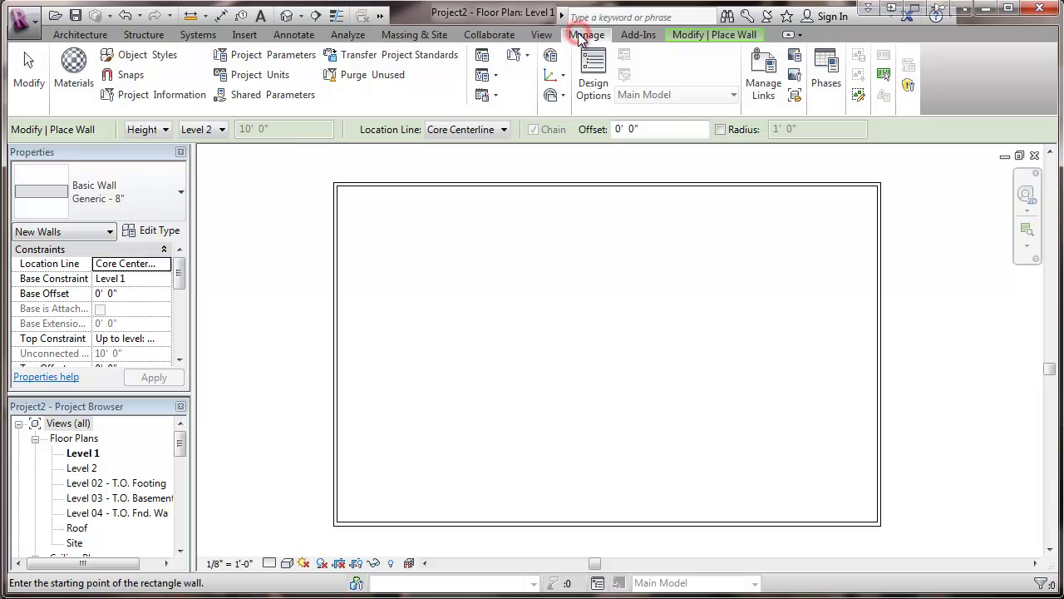
pyautogui.click(379, 57)
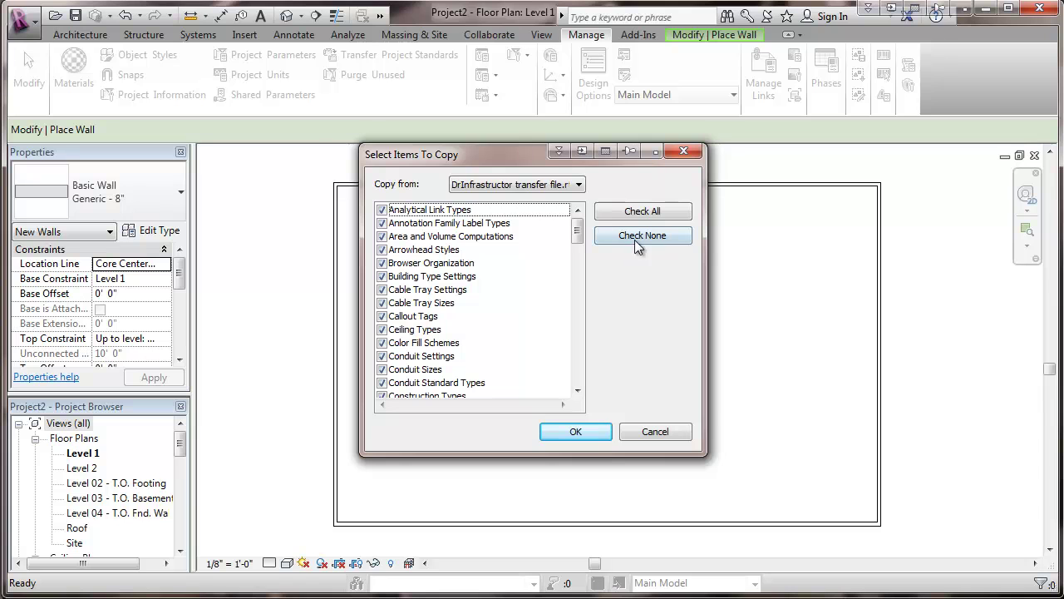
pyautogui.click(643, 236)
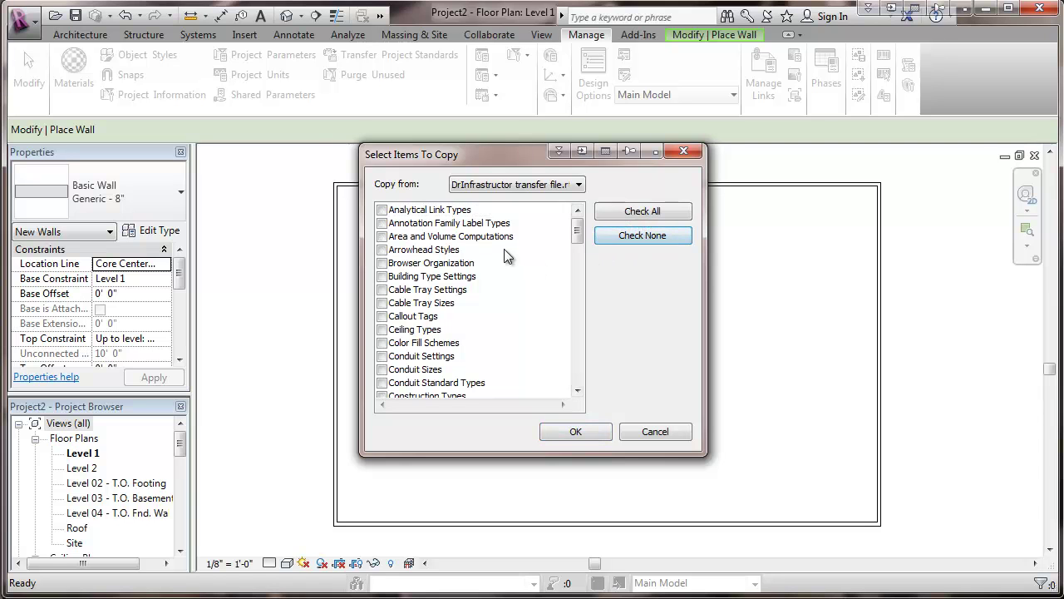
# Include Cable Tray Settings, Cable Tray Sizes, Conduit Settings, Conduit Sizes and Conduit Standard Types in the items to copy.
pyautogui.click(382, 290)
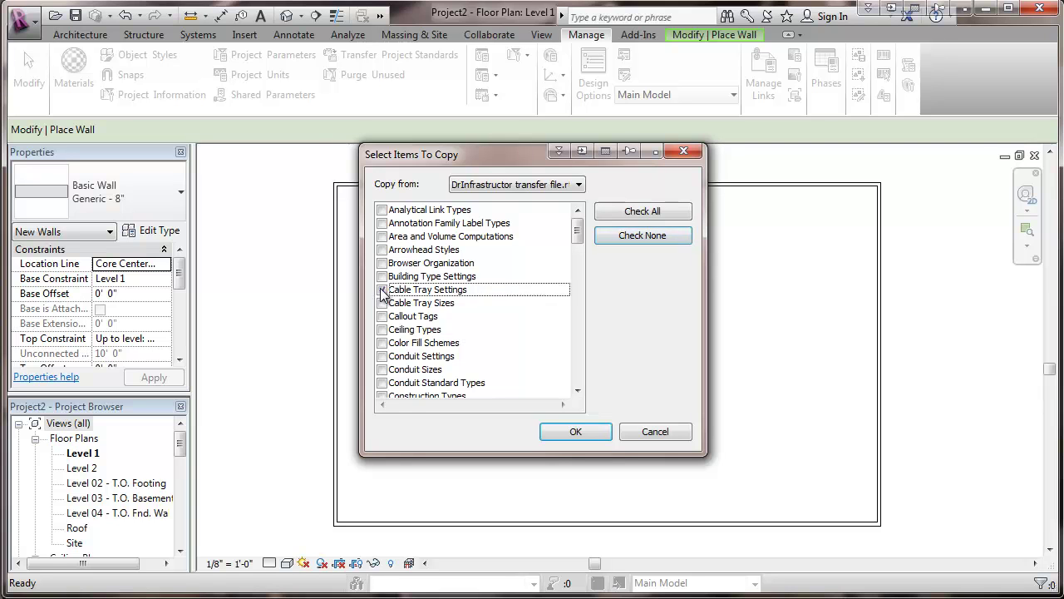
pyautogui.click(382, 302)
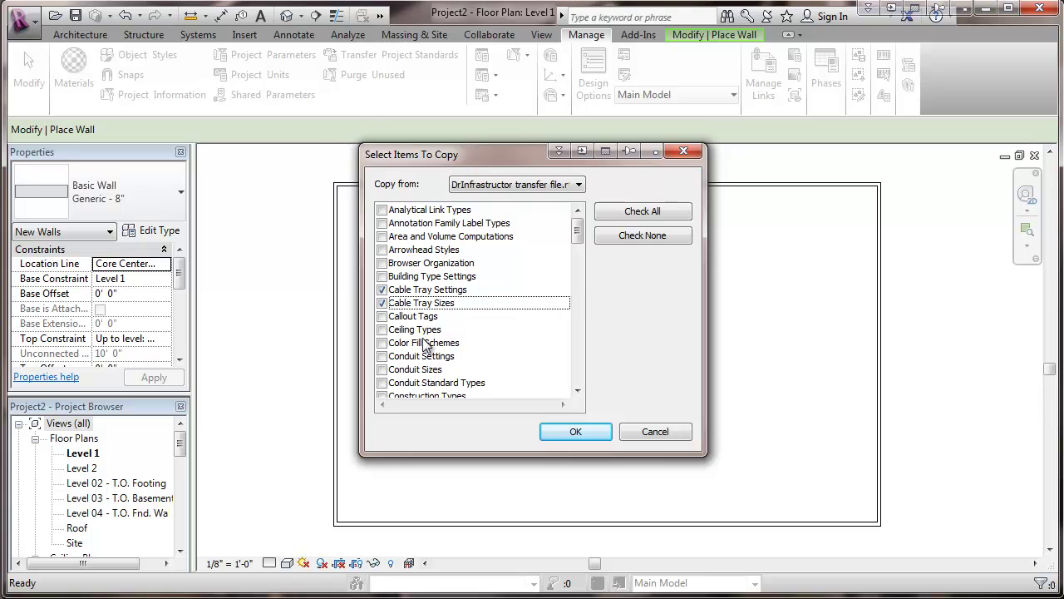
pyautogui.click(382, 356)
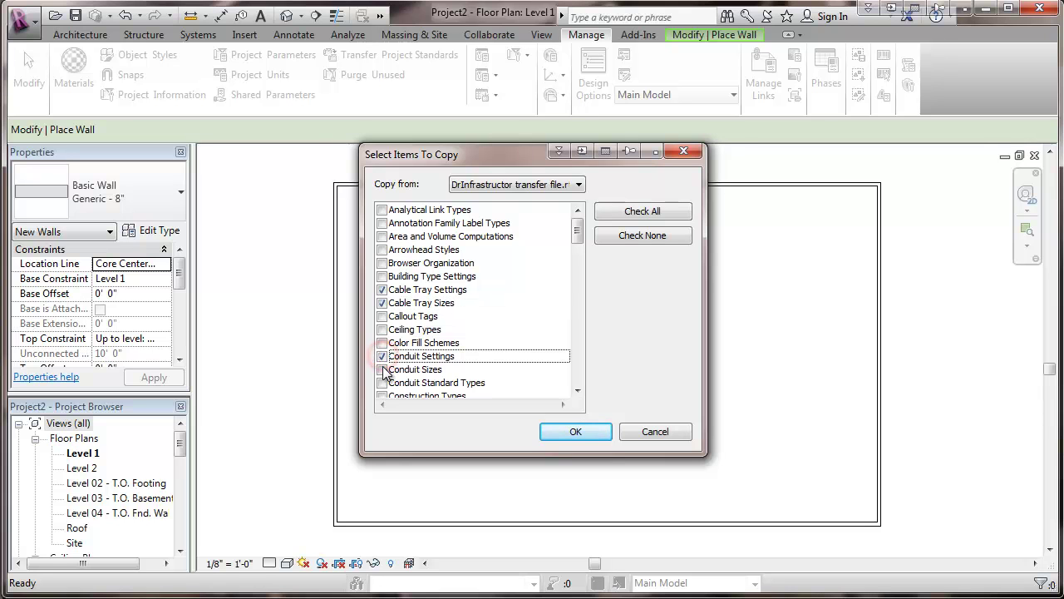
pyautogui.click(381, 369)
pyautogui.click(381, 382)
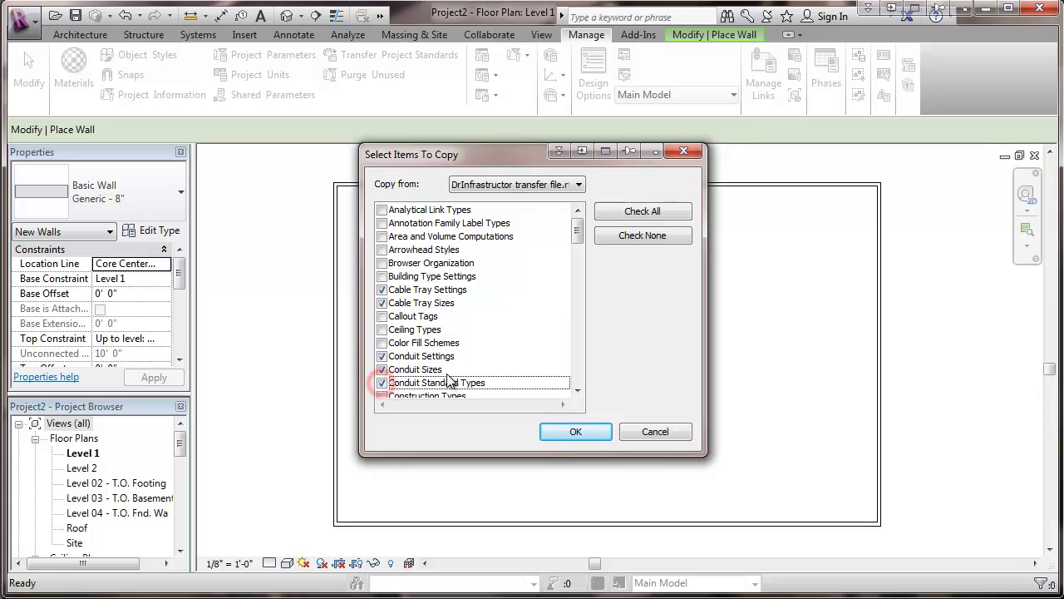
# Include Distribution System in the items to copy.
pyautogui.click(578, 391)
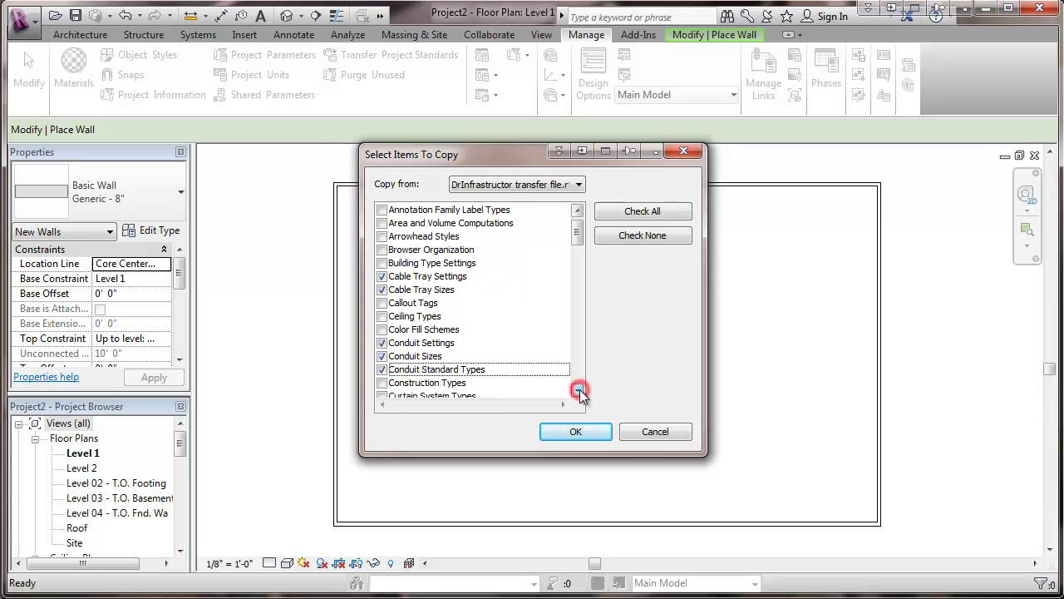
pyautogui.click(578, 390)
pyautogui.click(578, 391)
pyautogui.click(578, 390)
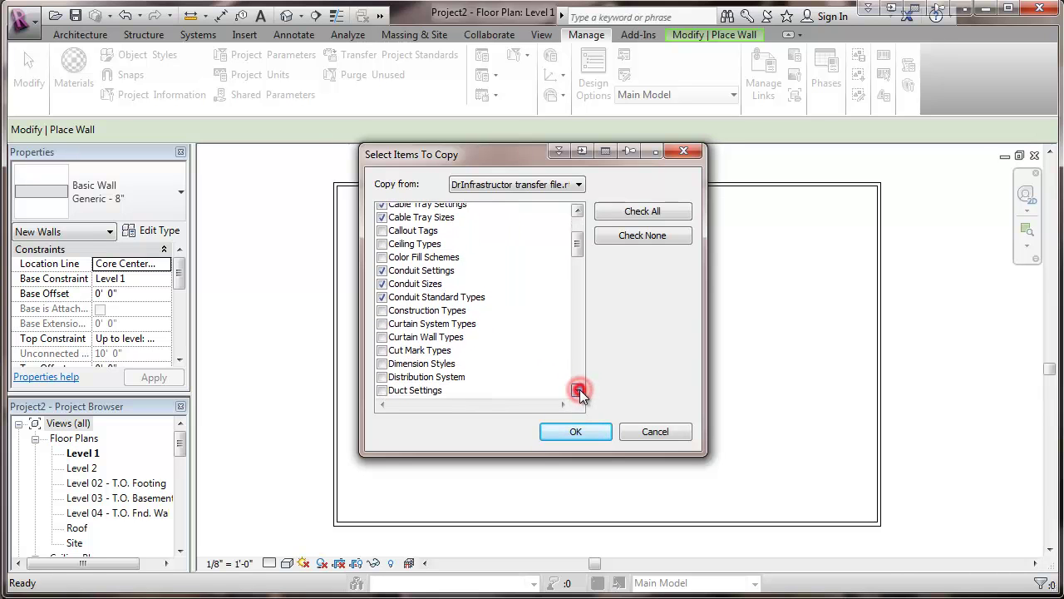
pyautogui.click(578, 390)
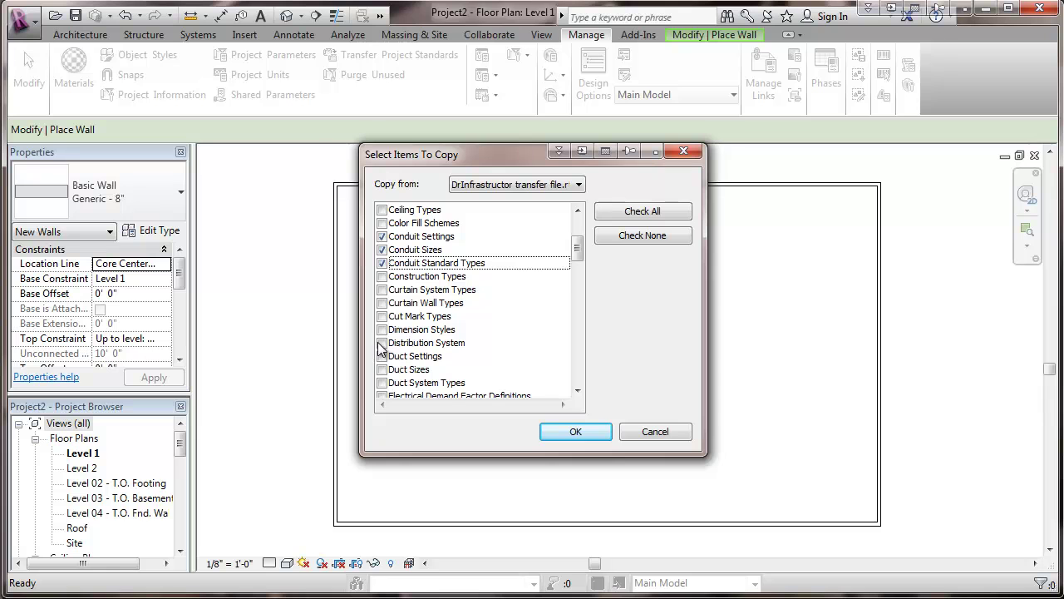
pyautogui.click(382, 343)
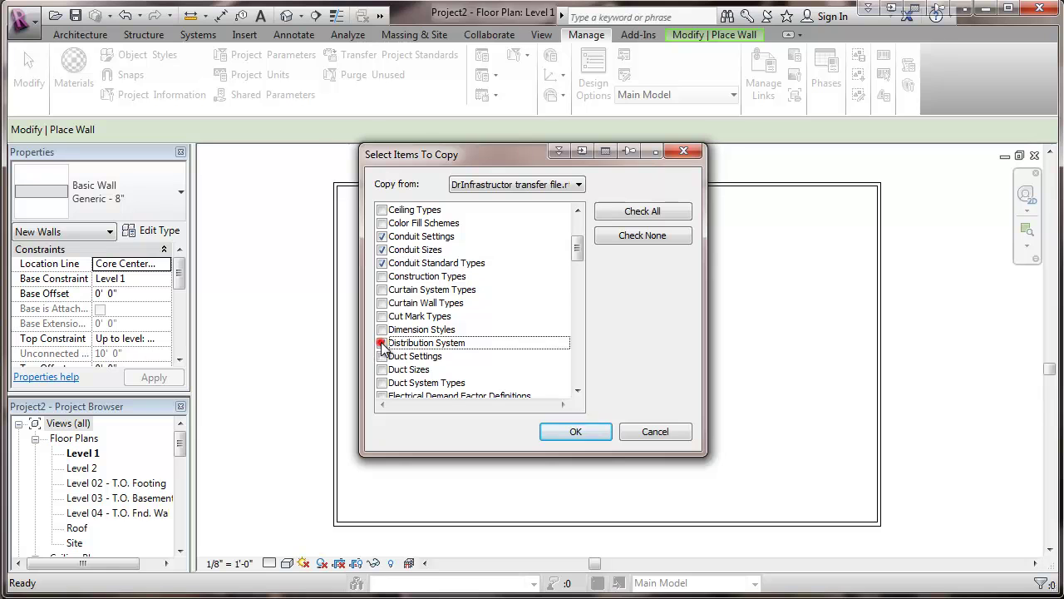
# Include Electrical Demand Factor Definitions, Electrical Load Classifications and Electrical Settings in the items to copy.
pyautogui.click(578, 391)
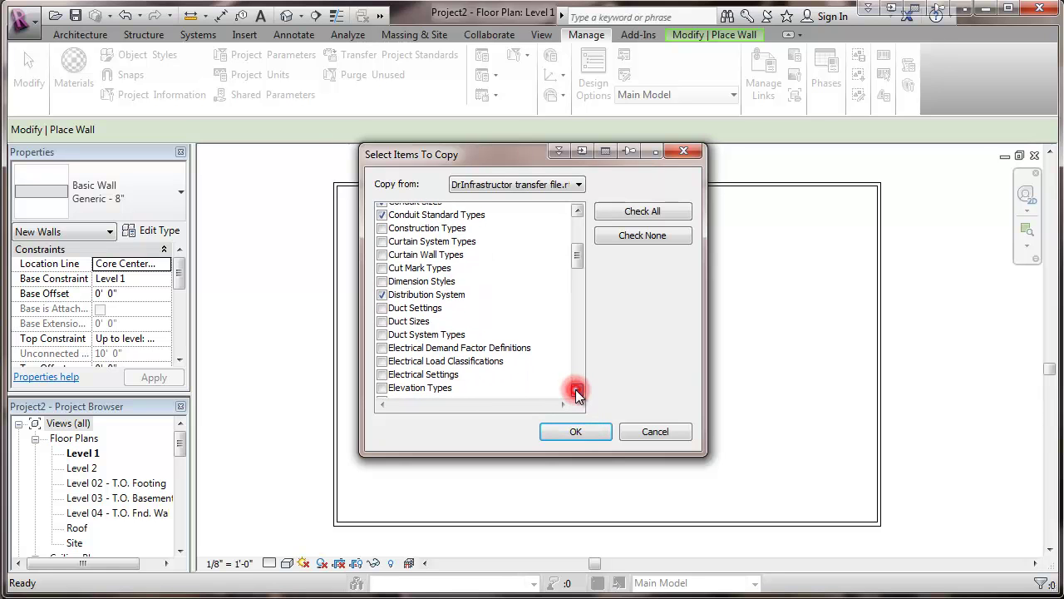
pyautogui.click(578, 391)
pyautogui.click(577, 391)
pyautogui.click(381, 289)
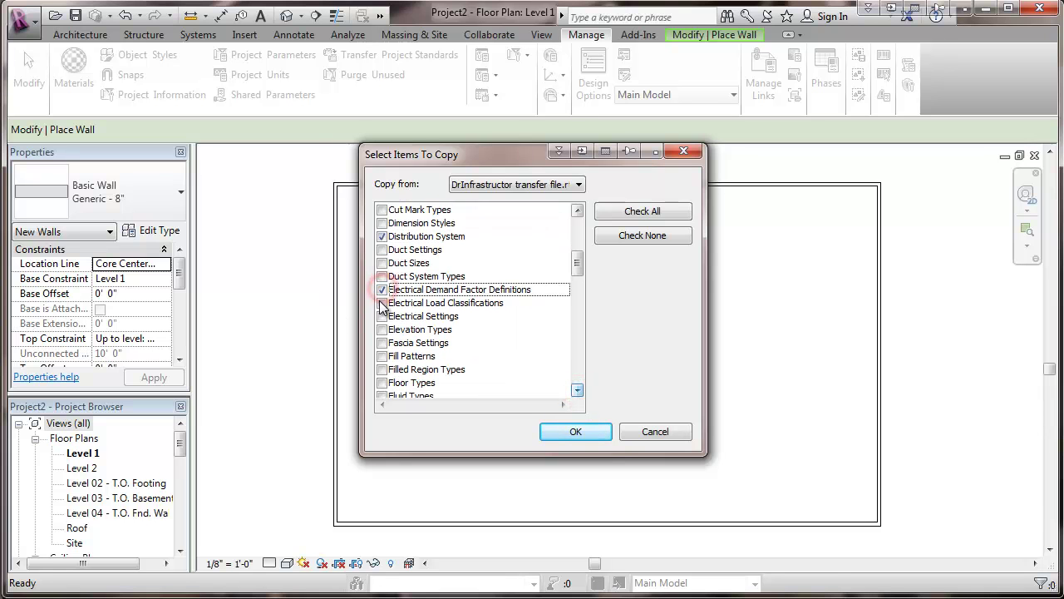
pyautogui.click(381, 303)
pyautogui.click(382, 316)
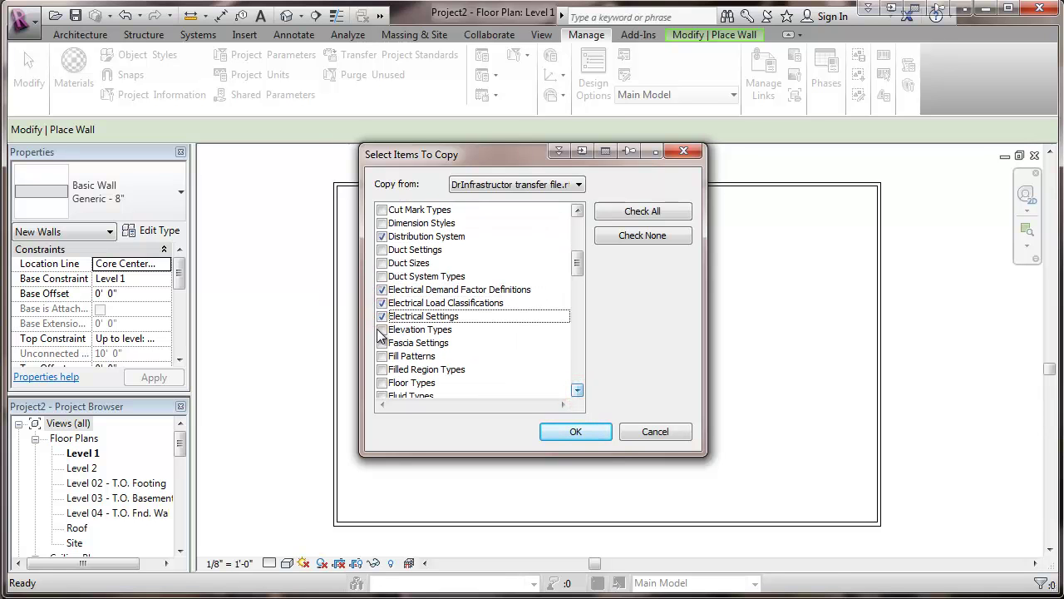
# Include the Branch Panel, Data Panel and Switchboard Panel Schedule Templates in the items to copy.
pyautogui.click(577, 390)
pyautogui.click(577, 392)
pyautogui.click(577, 391)
pyautogui.click(577, 392)
pyautogui.click(577, 392)
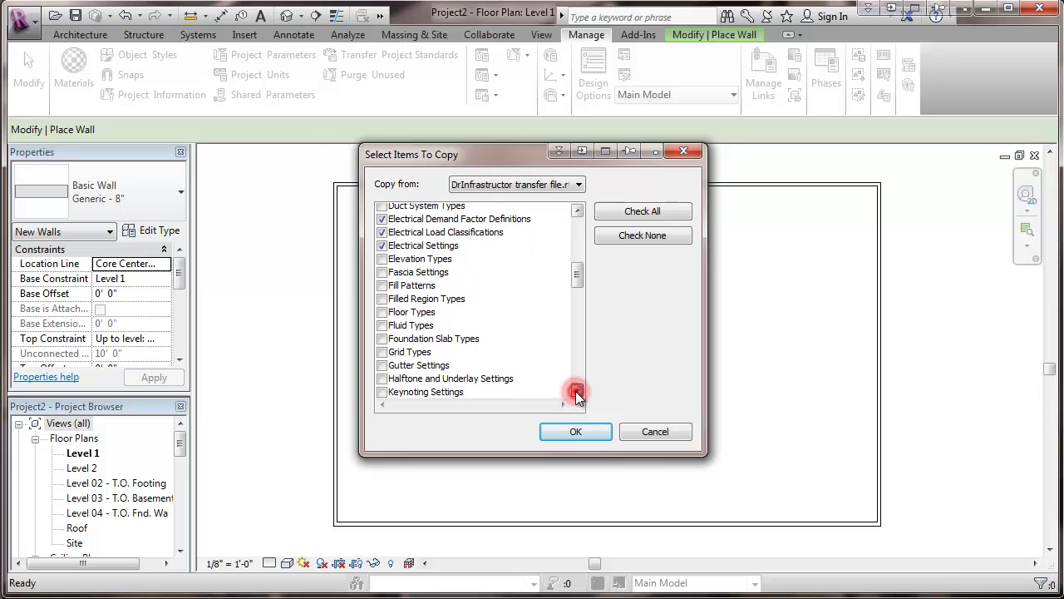
pyautogui.click(577, 391)
pyautogui.click(577, 392)
pyautogui.click(577, 392)
pyautogui.click(577, 392)
pyautogui.click(577, 392)
pyautogui.click(577, 391)
pyautogui.click(577, 391)
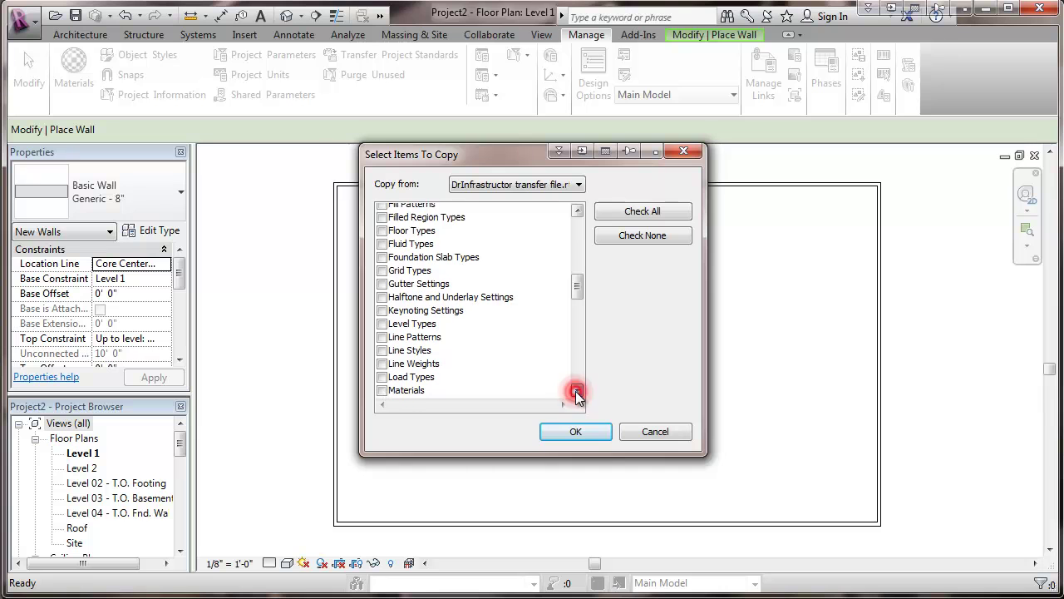
pyautogui.click(577, 392)
pyautogui.click(577, 392)
pyautogui.click(577, 391)
pyautogui.click(577, 392)
pyautogui.click(577, 392)
pyautogui.click(577, 392)
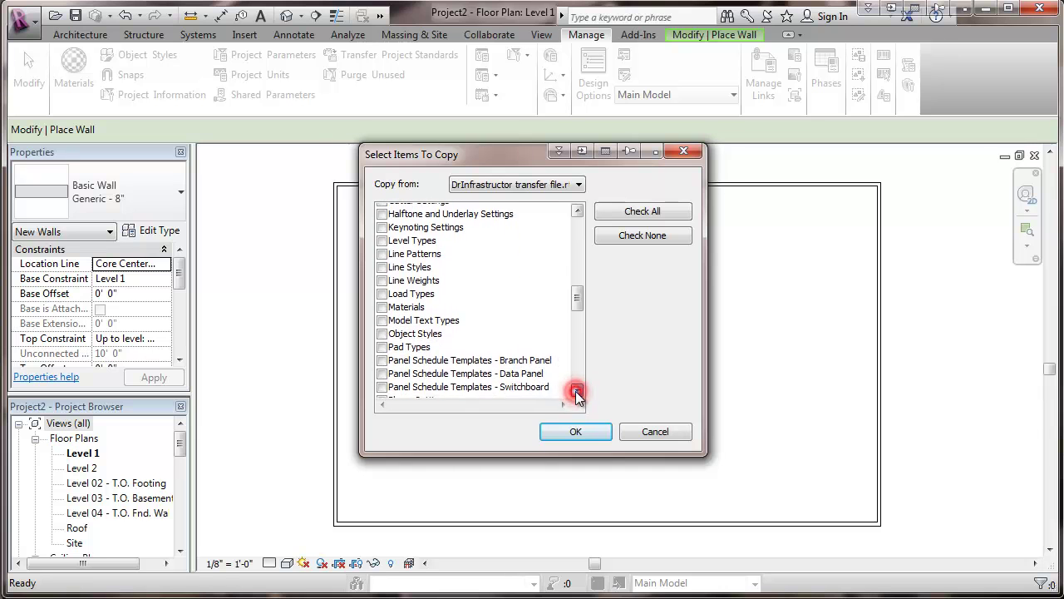
pyautogui.click(577, 391)
pyautogui.click(577, 392)
pyautogui.click(577, 392)
pyautogui.click(577, 392)
pyautogui.click(577, 392)
pyautogui.click(577, 392)
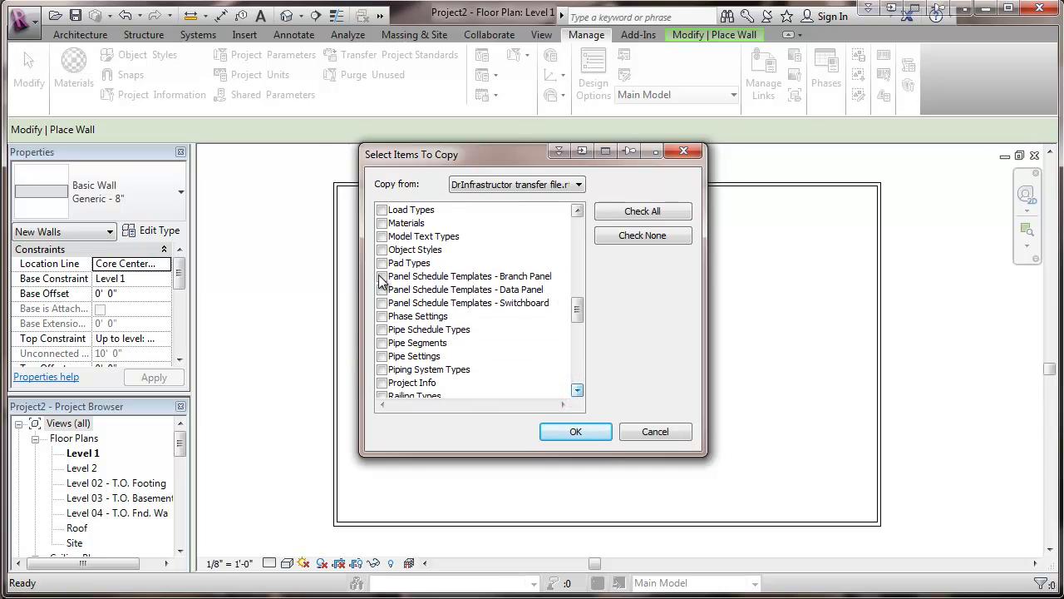
pyautogui.click(382, 276)
pyautogui.click(382, 290)
pyautogui.click(382, 303)
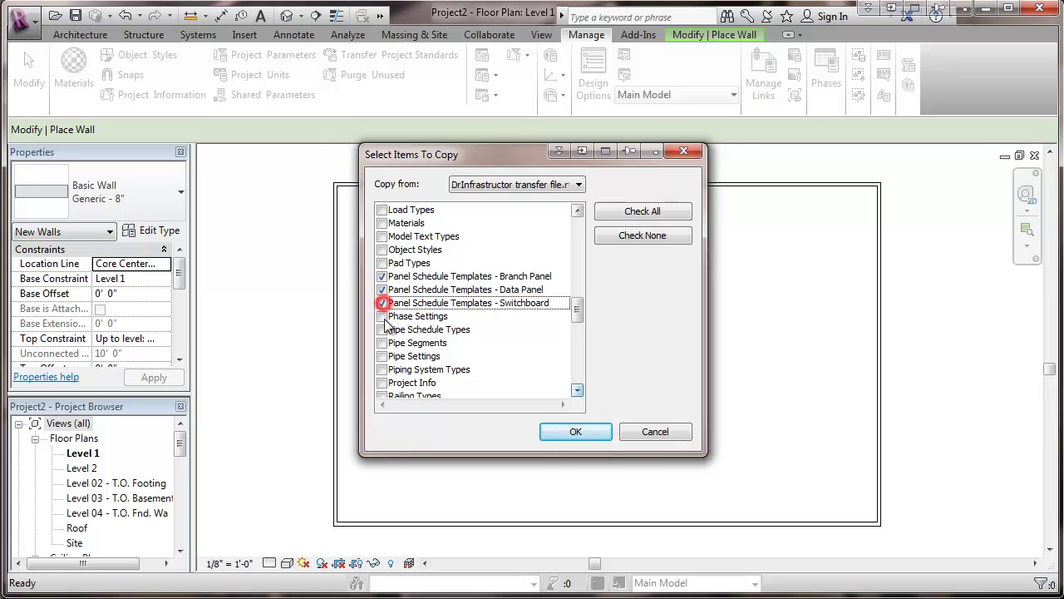
# Include Voltage Types in the items to copy.
pyautogui.click(577, 392)
pyautogui.click(577, 392)
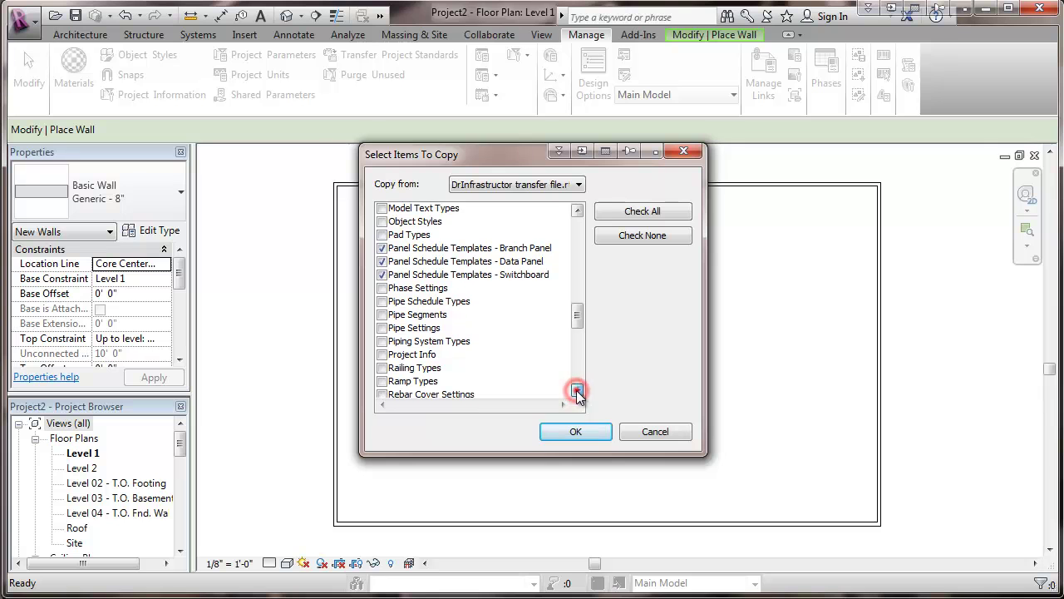
pyautogui.click(577, 392)
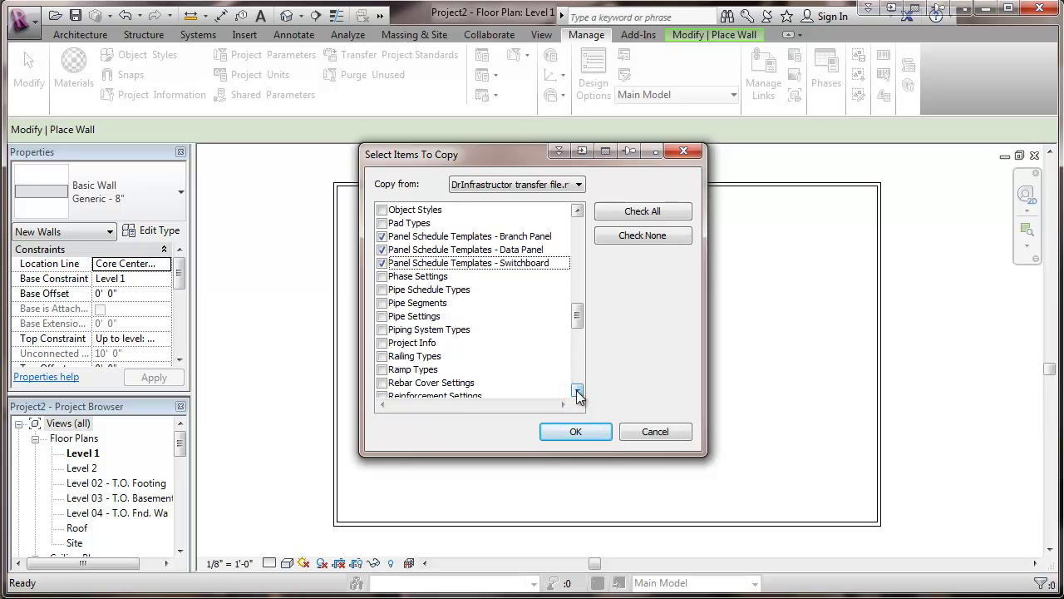
pyautogui.click(577, 392)
pyautogui.click(577, 392)
pyautogui.click(577, 392)
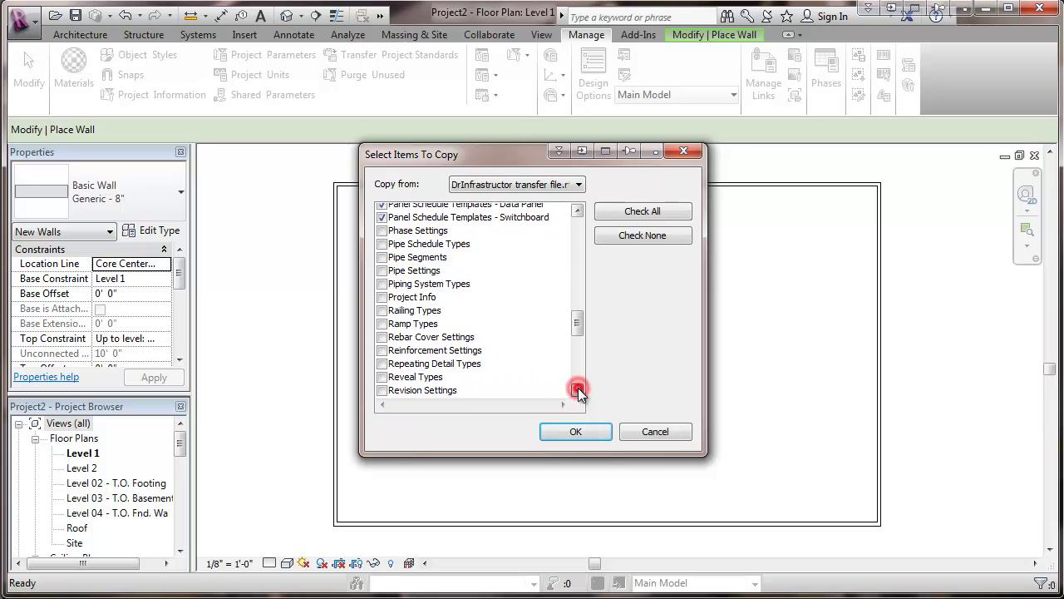
pyautogui.click(577, 392)
pyautogui.click(577, 392)
pyautogui.click(577, 391)
pyautogui.click(577, 392)
pyautogui.click(577, 392)
pyautogui.click(577, 391)
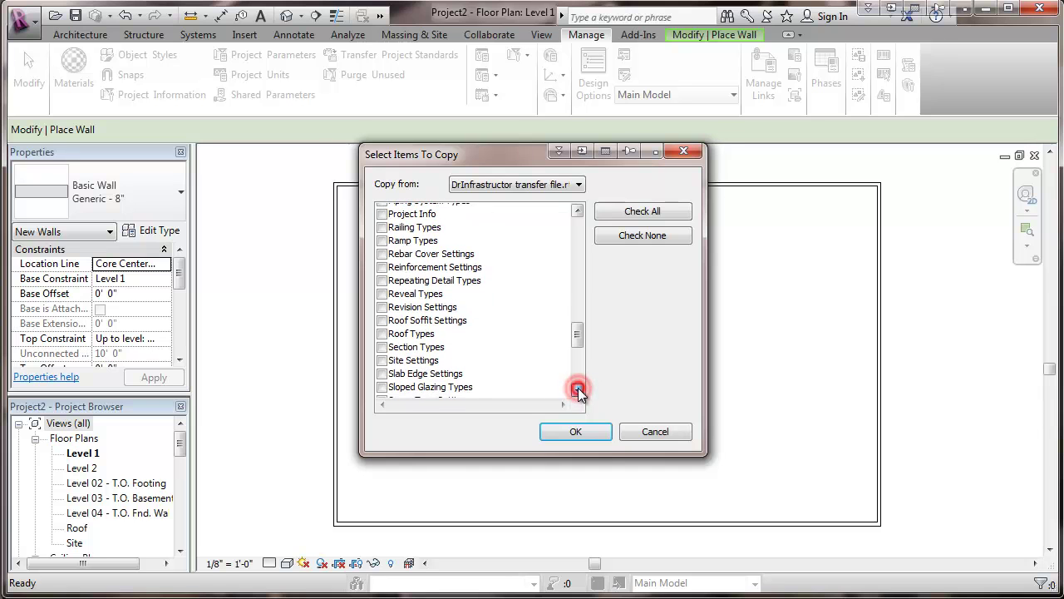
pyautogui.click(577, 392)
pyautogui.click(577, 392)
pyautogui.click(577, 391)
pyautogui.click(577, 392)
pyautogui.click(578, 392)
pyautogui.click(577, 392)
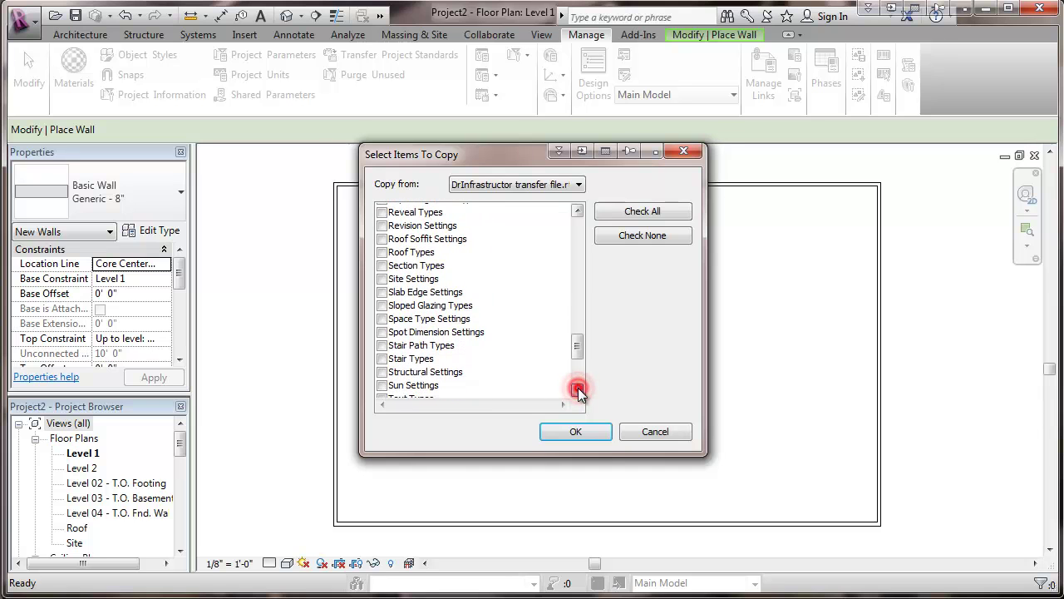
pyautogui.click(577, 392)
pyautogui.click(577, 392)
pyautogui.click(577, 392)
pyautogui.click(578, 392)
pyautogui.click(577, 392)
pyautogui.click(577, 392)
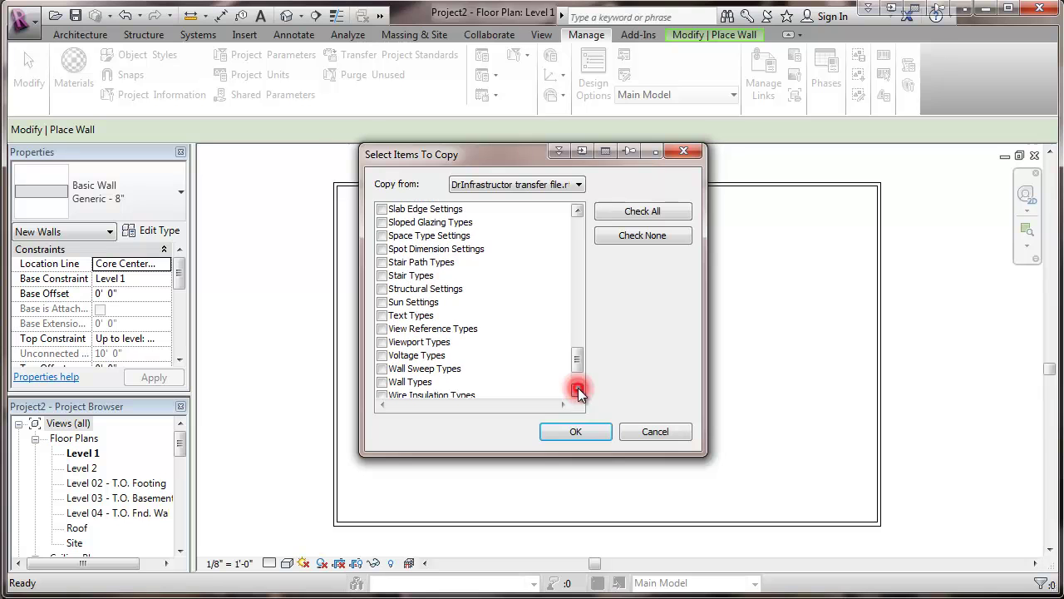
pyautogui.click(577, 391)
pyautogui.click(577, 392)
pyautogui.click(577, 392)
pyautogui.click(577, 392)
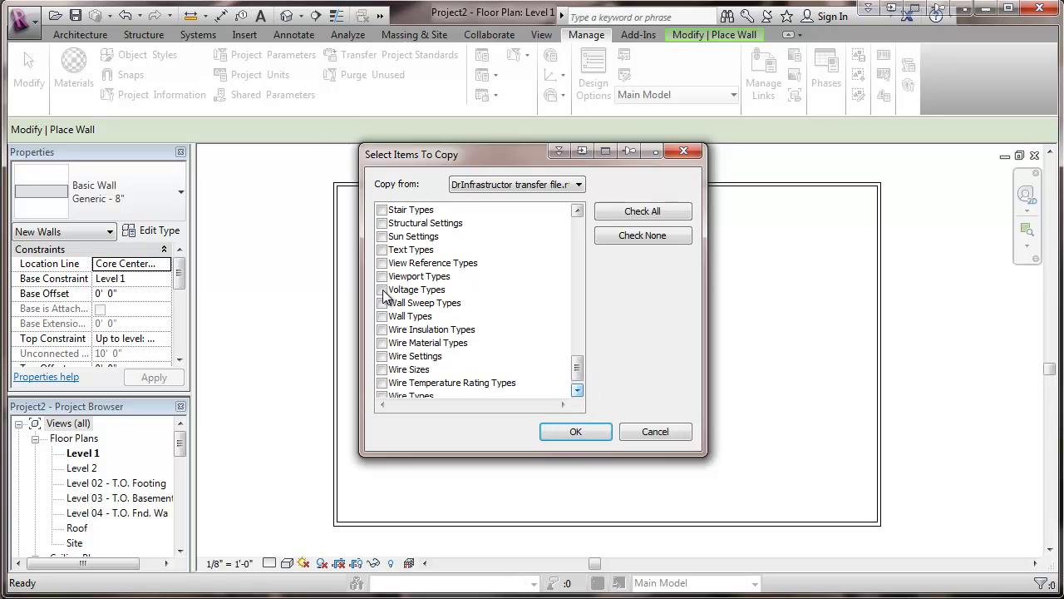
pyautogui.click(383, 290)
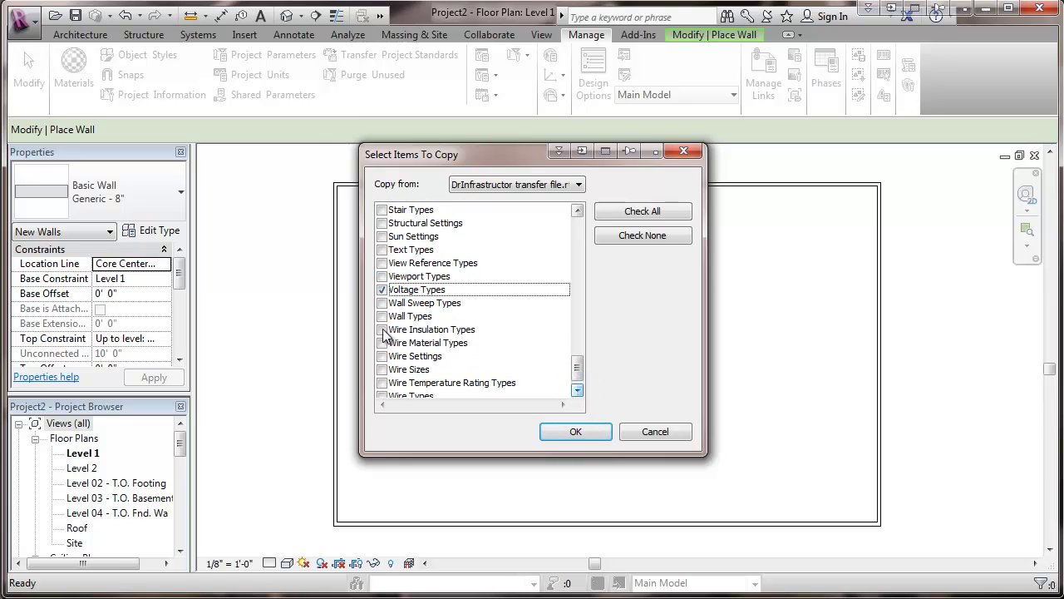
# Include Wire Insulation Types, Wire Material Types, Wire Settings, Wire Sizes, Wire Temperature Rating Types and Wire Types in the items to copy.
pyautogui.click(382, 330)
pyautogui.click(382, 342)
pyautogui.click(383, 356)
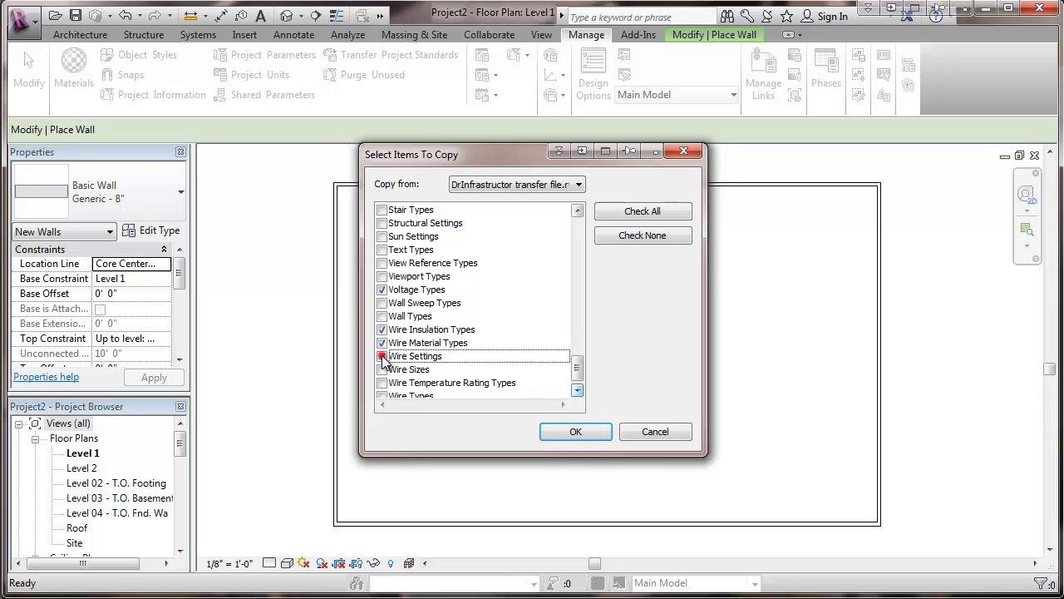
pyautogui.click(382, 369)
pyautogui.click(383, 383)
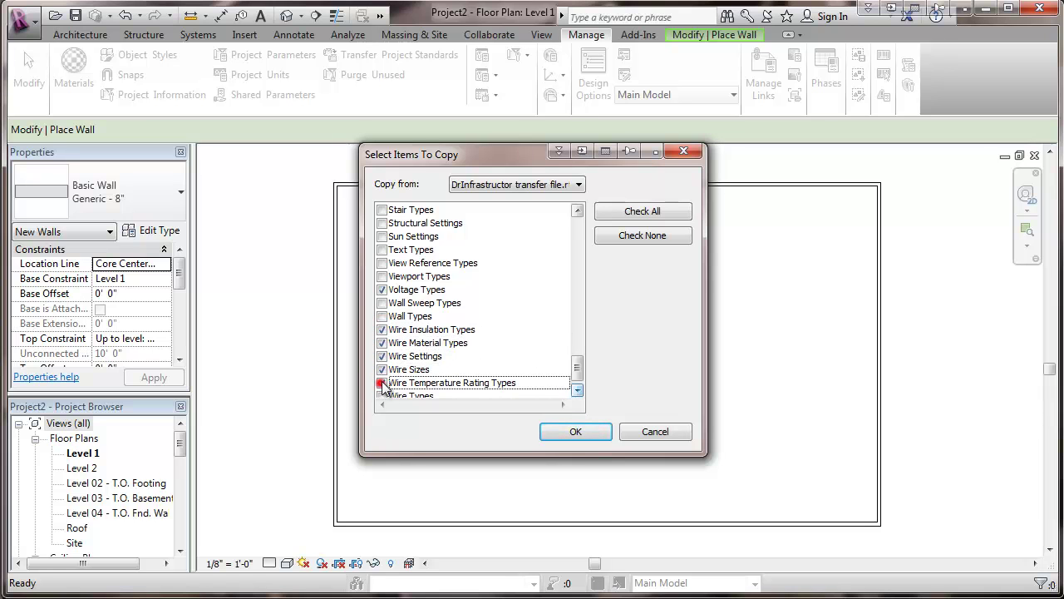
pyautogui.click(577, 390)
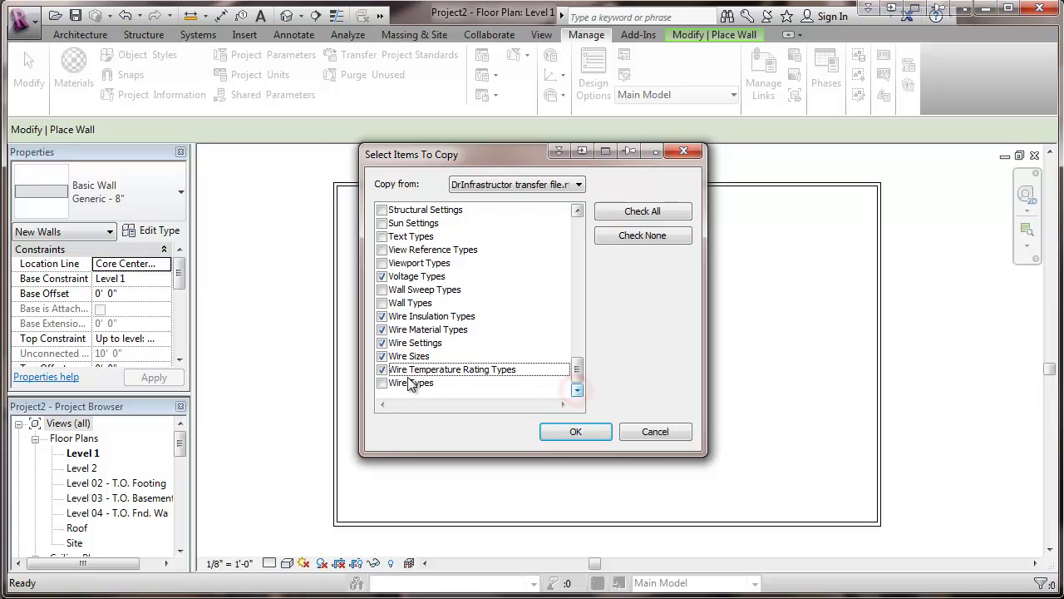
pyautogui.click(382, 382)
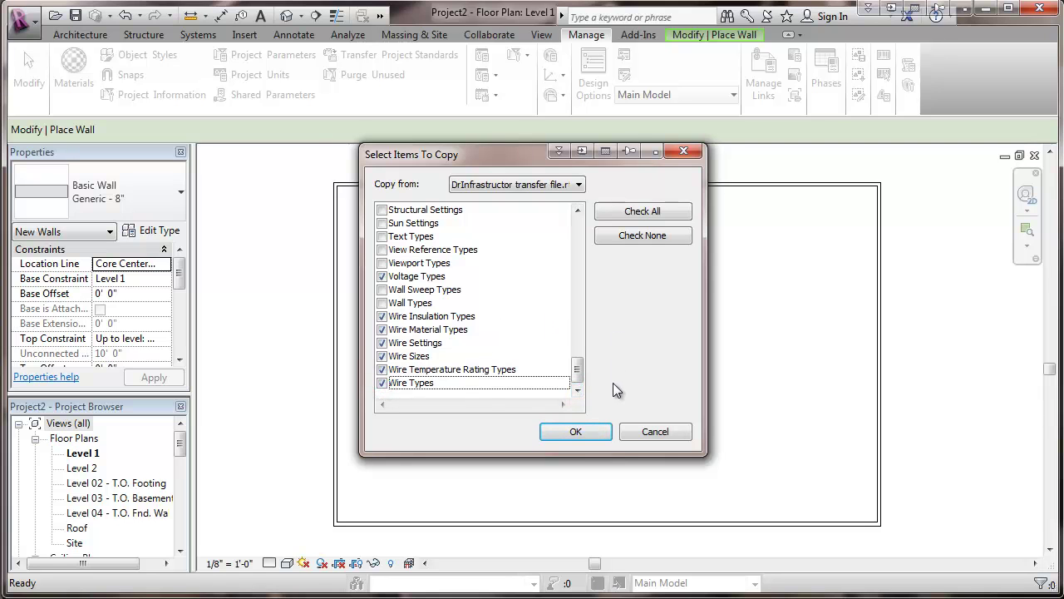
# Run the transfer of the selected standards, review the list of duplicate types and overwrite the existing ones.
pyautogui.click(579, 430)
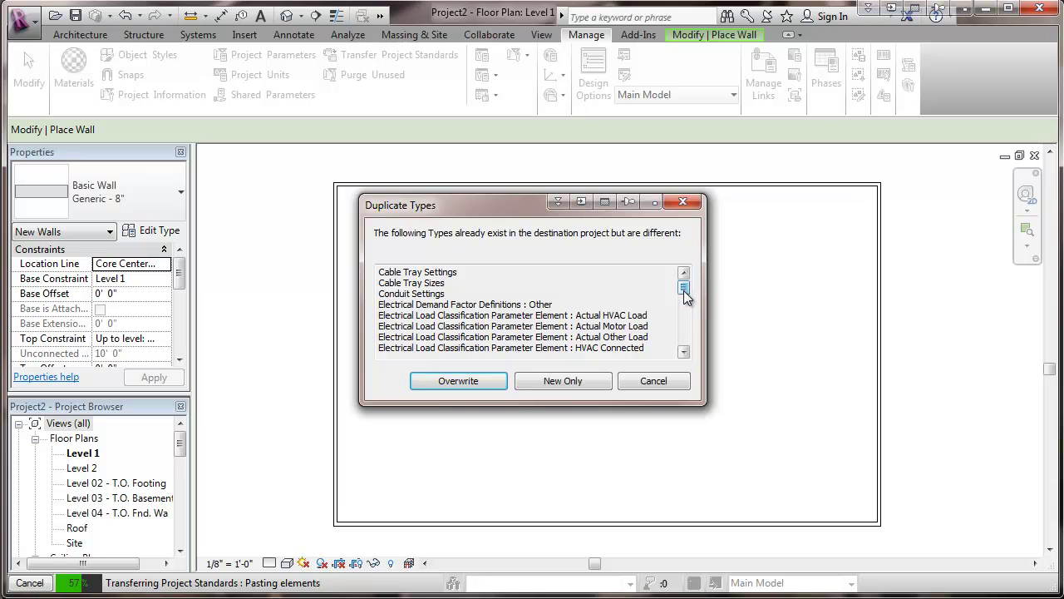
pyautogui.moveTo(685, 288); pyautogui.dragTo(676, 336)
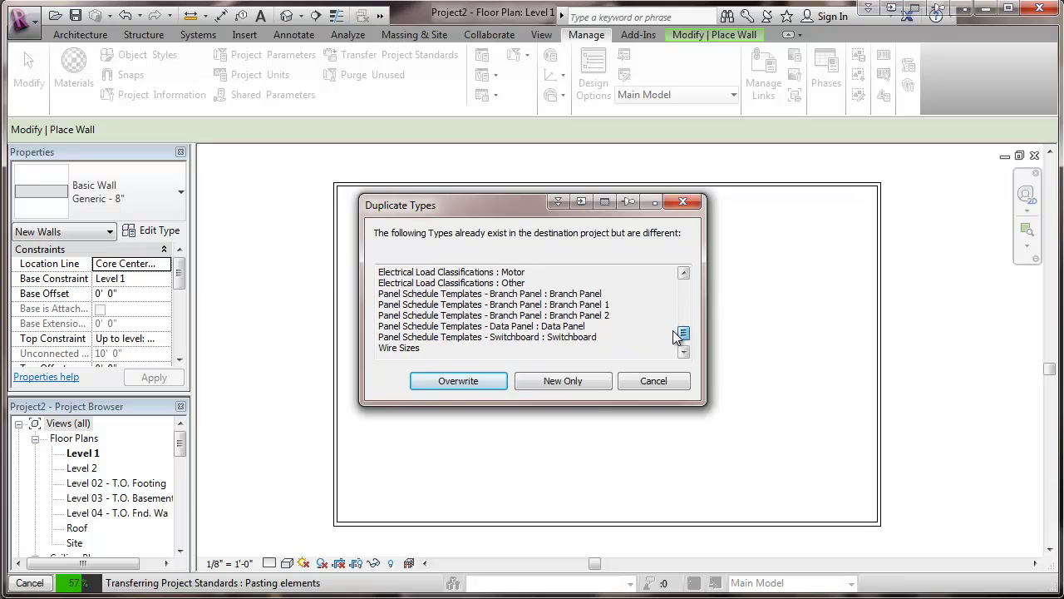
pyautogui.click(458, 383)
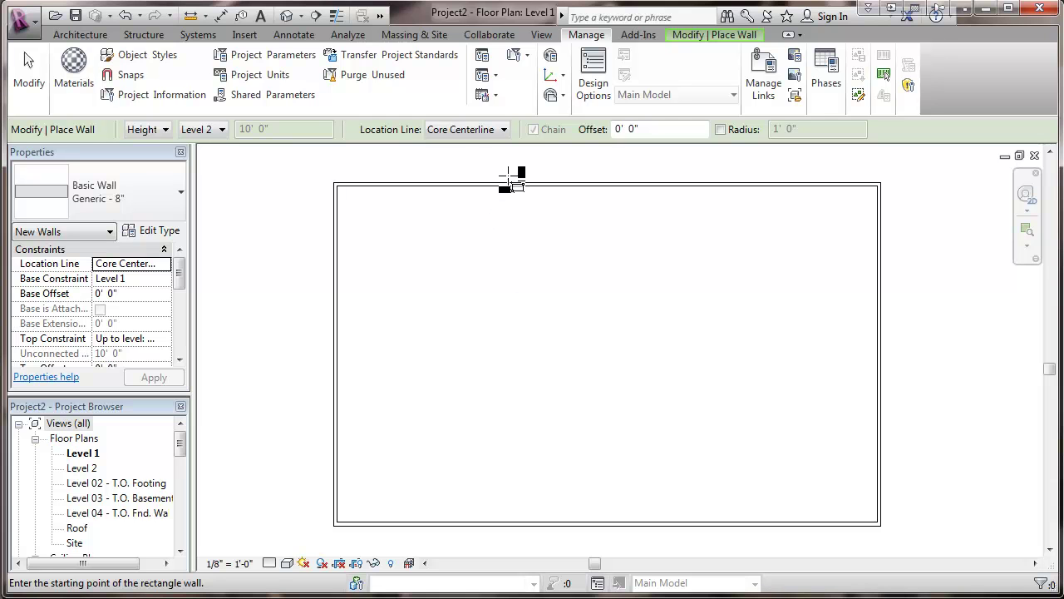
# Check the Branch Panel templates in the project's panel schedule template manager, then close it without changes.
pyautogui.click(496, 96)
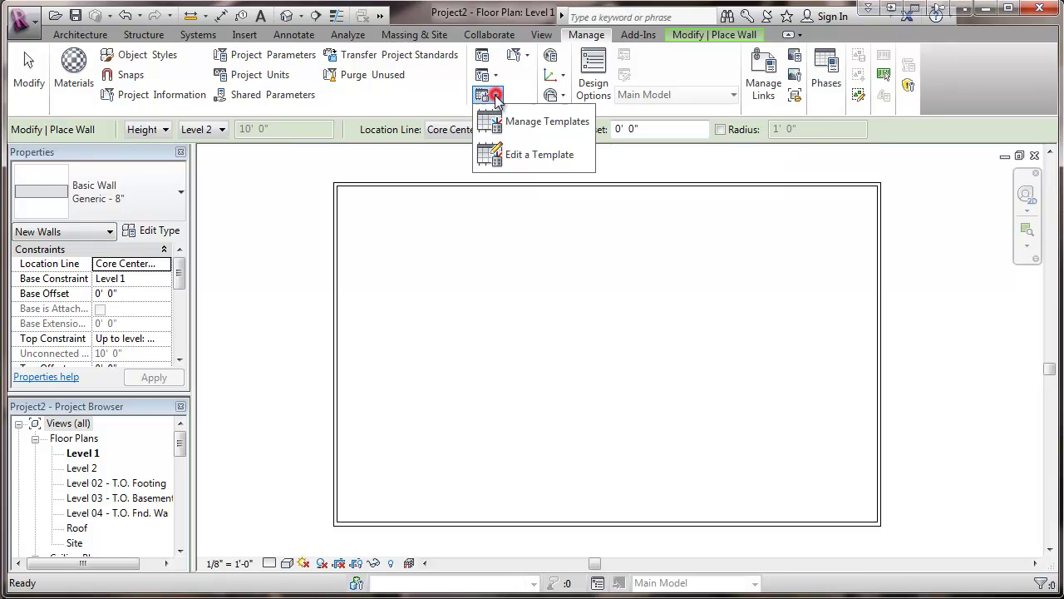
pyautogui.click(511, 120)
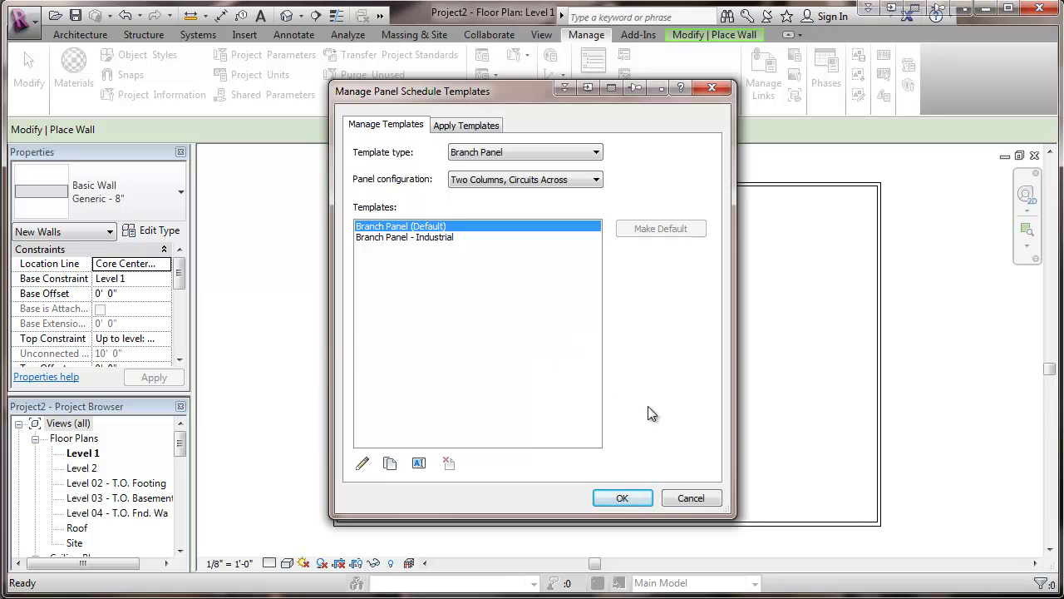
pyautogui.click(690, 498)
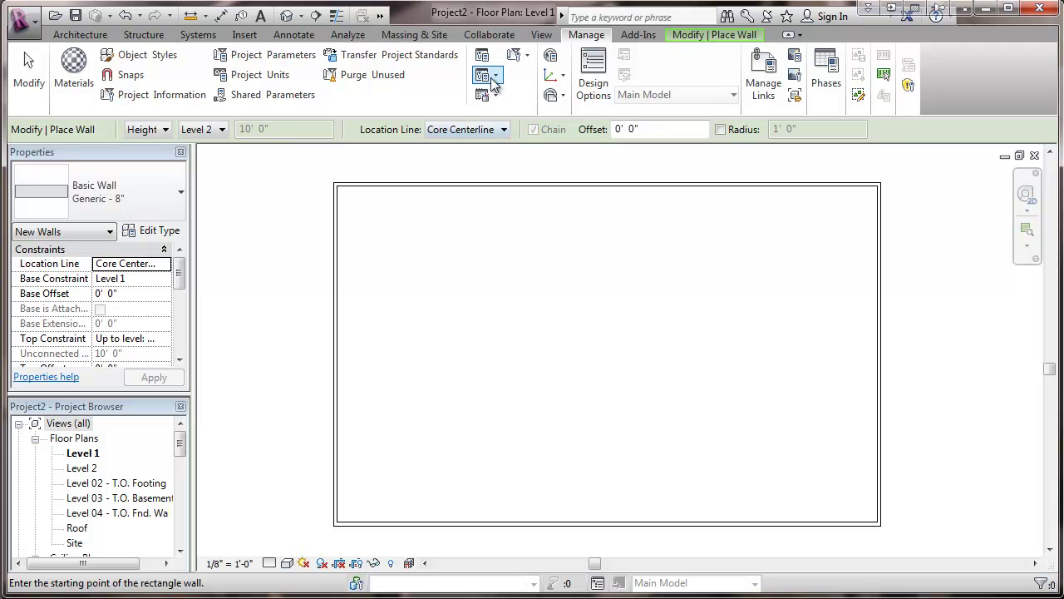
# Review the project's demand factor types and close them without changes.
pyautogui.click(496, 77)
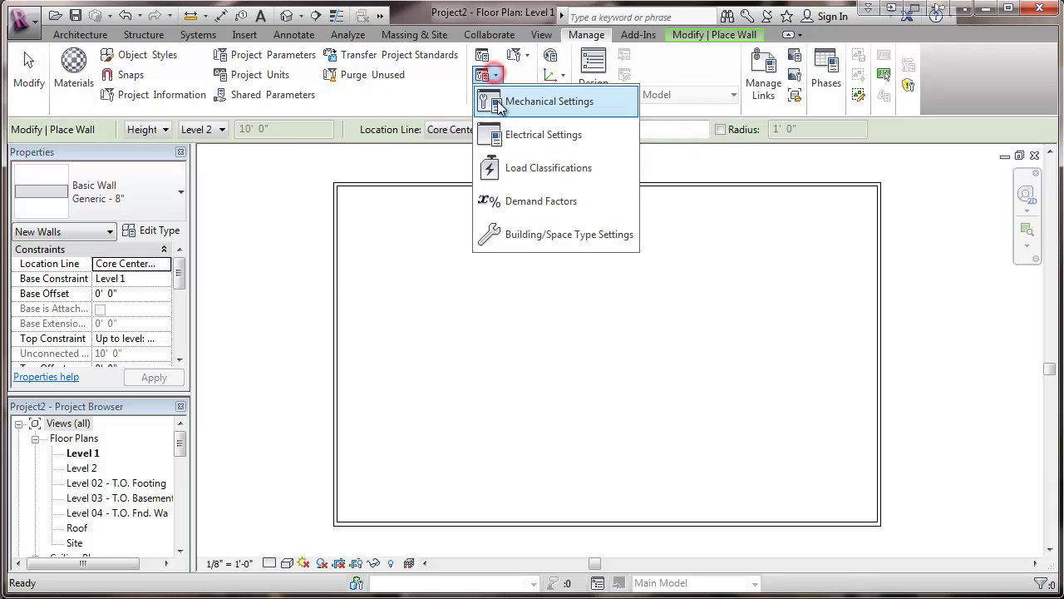
pyautogui.click(528, 203)
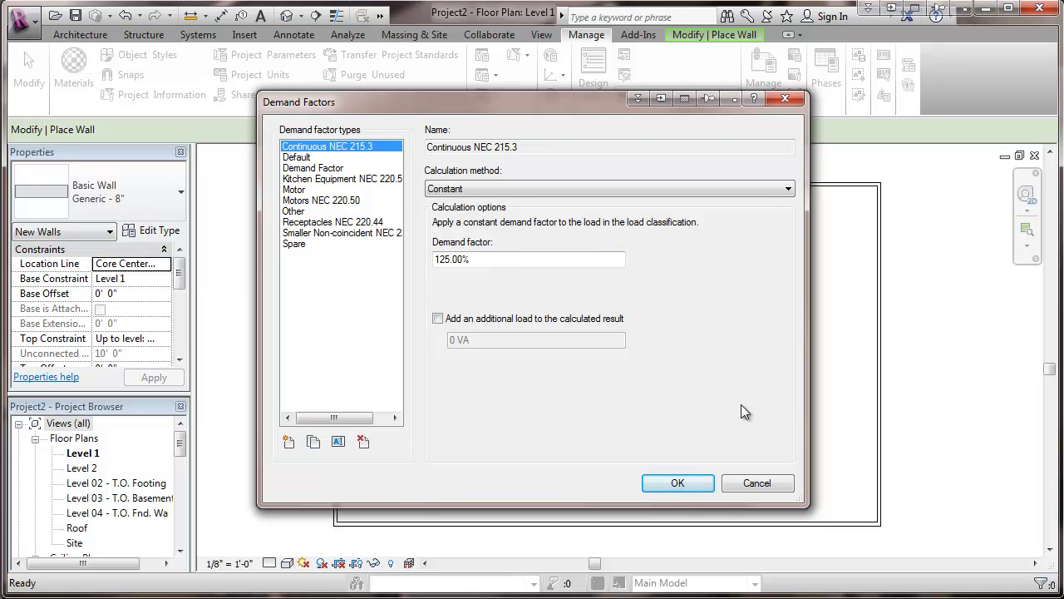
pyautogui.click(749, 486)
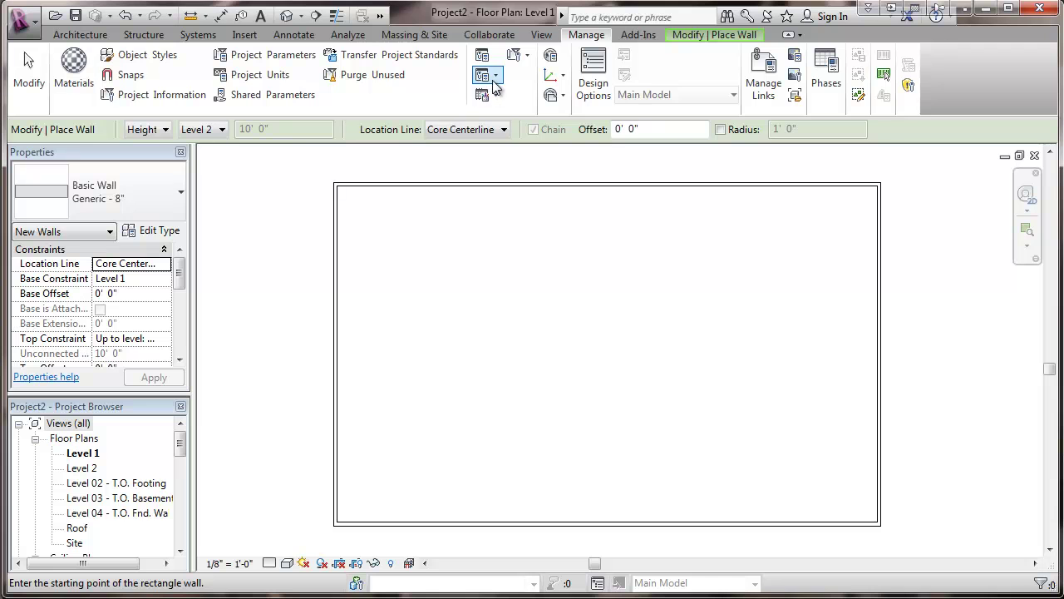
# Review the project's load classification types and close them without changes.
pyautogui.click(495, 76)
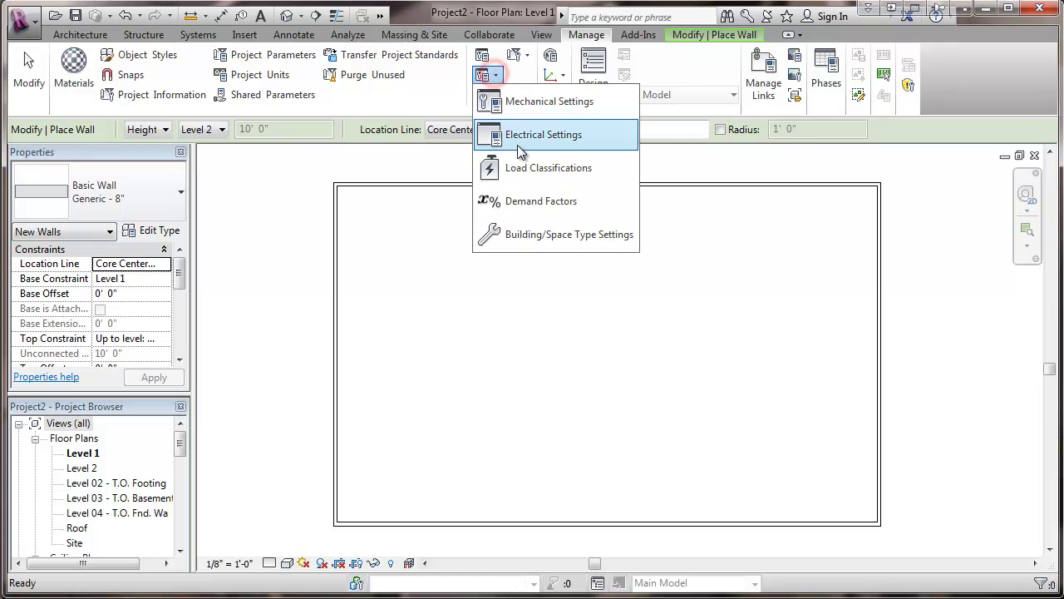
pyautogui.click(527, 171)
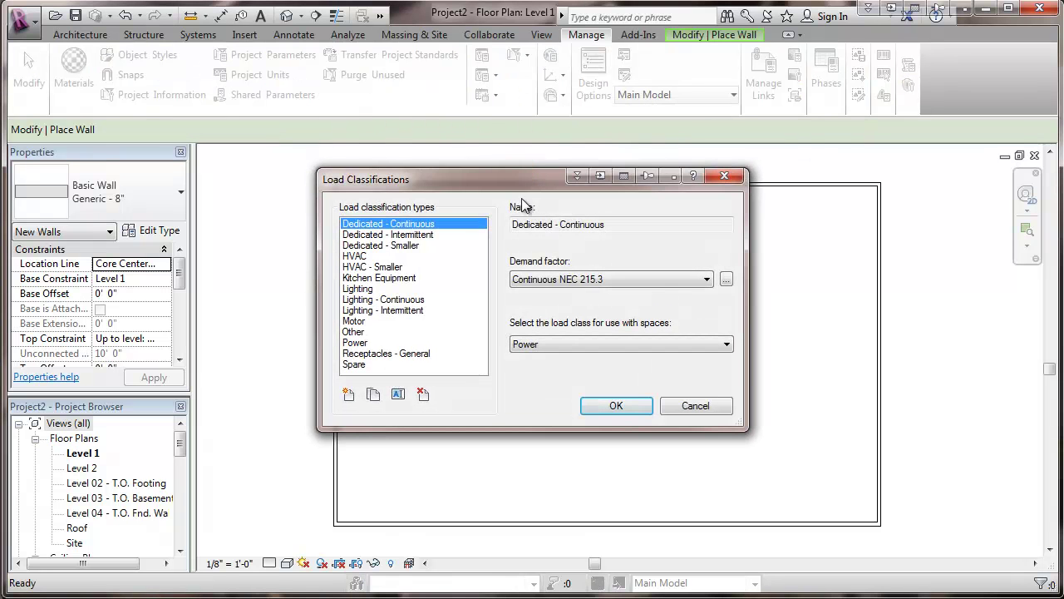
pyautogui.click(696, 406)
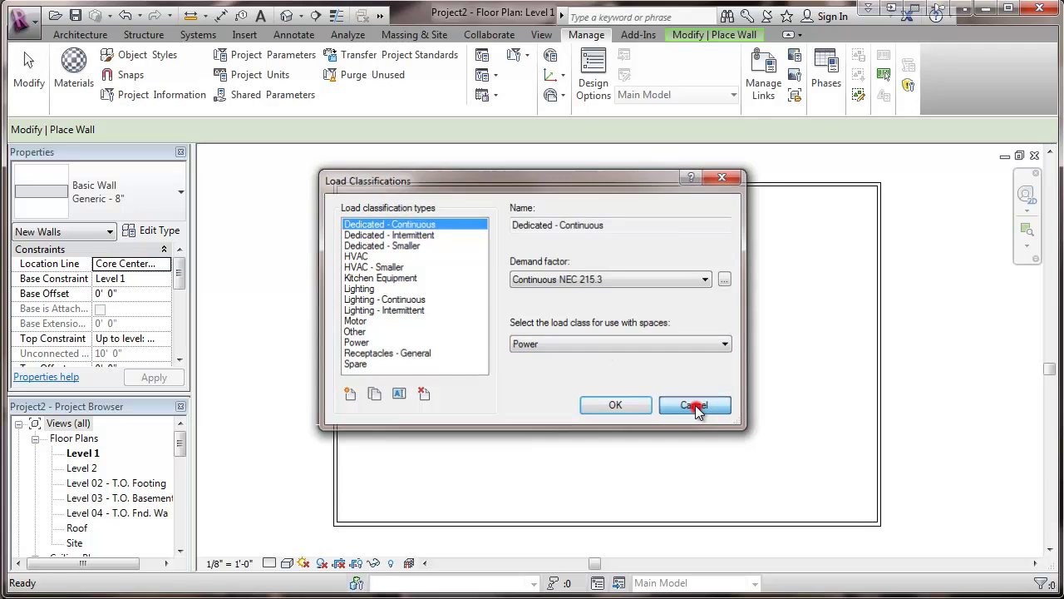
# Examine the General, Wiring Types, Voltage Definitions, Distribution Systems and Panel Schedules pages of the Electrical Settings, leaving them unchanged.
pyautogui.click(494, 76)
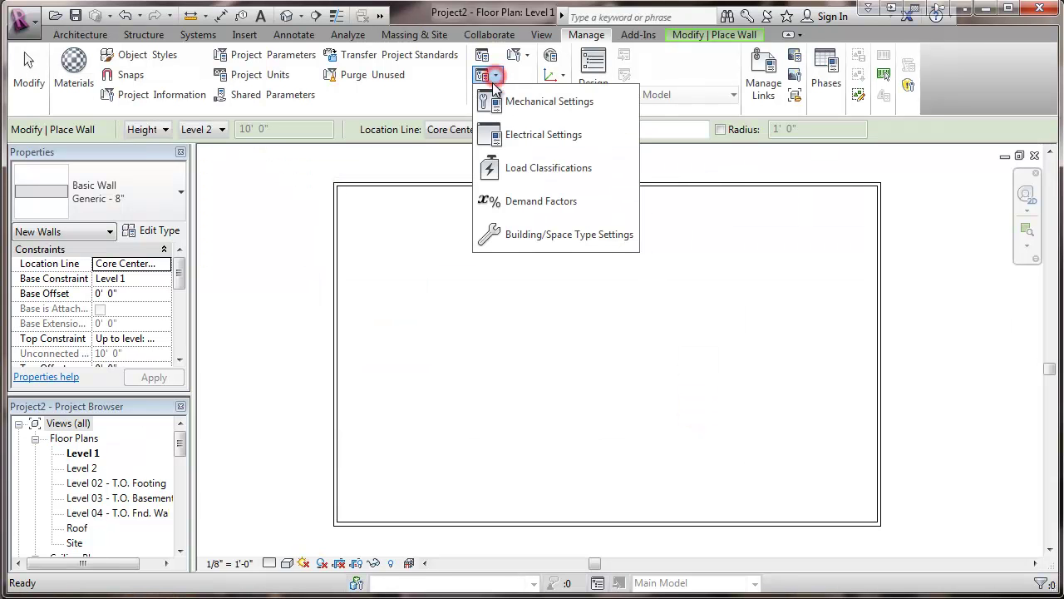
pyautogui.click(530, 135)
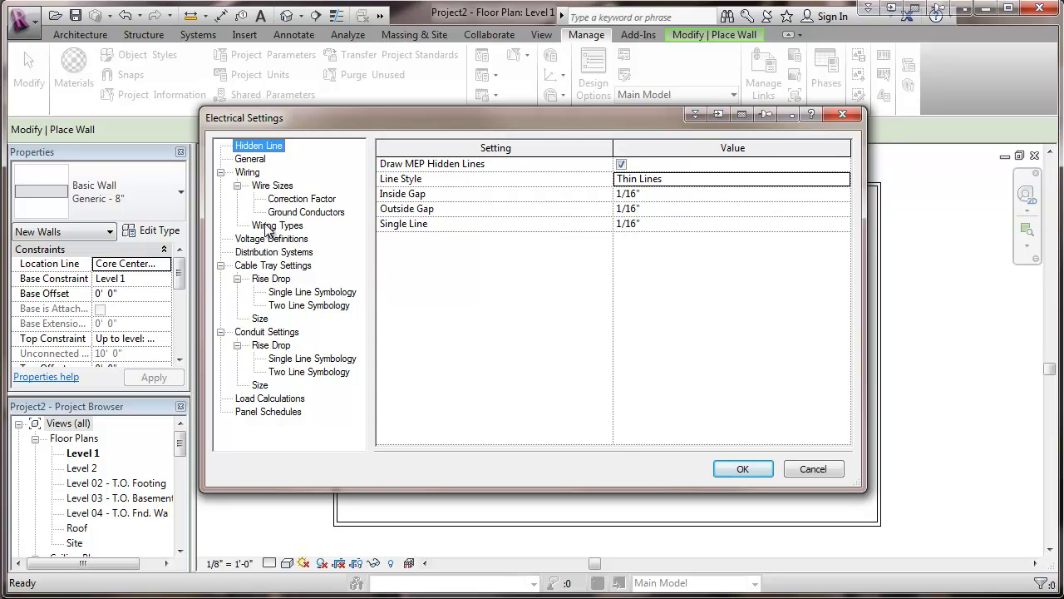
pyautogui.click(250, 159)
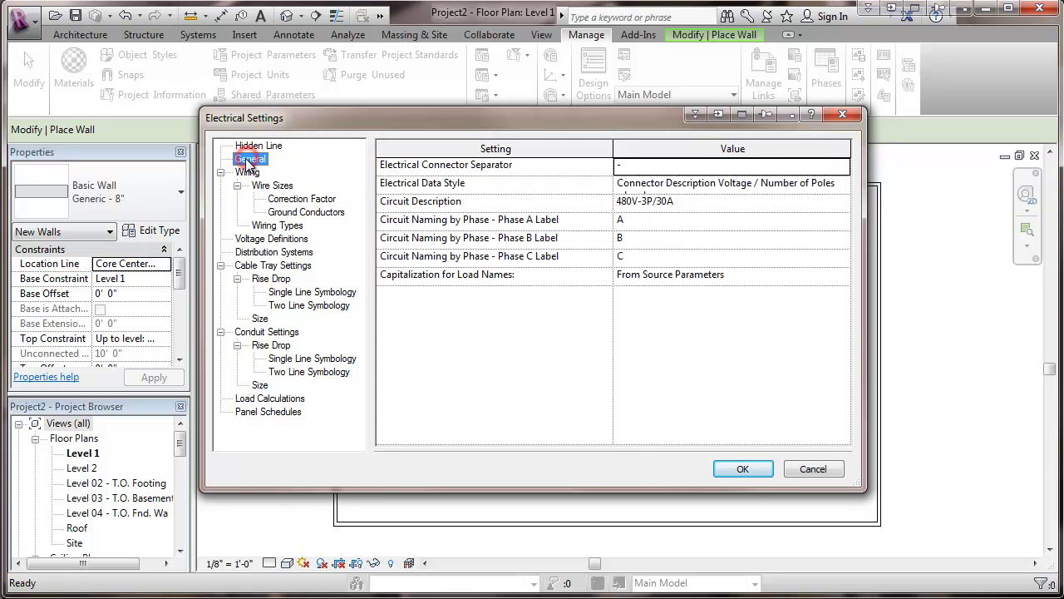
pyautogui.click(269, 227)
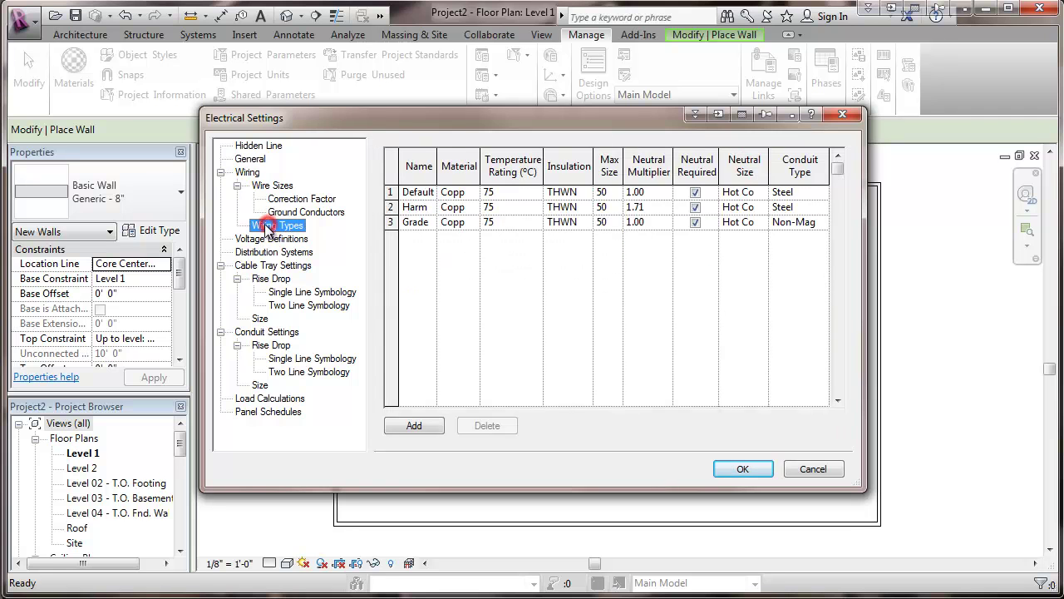
pyautogui.click(266, 240)
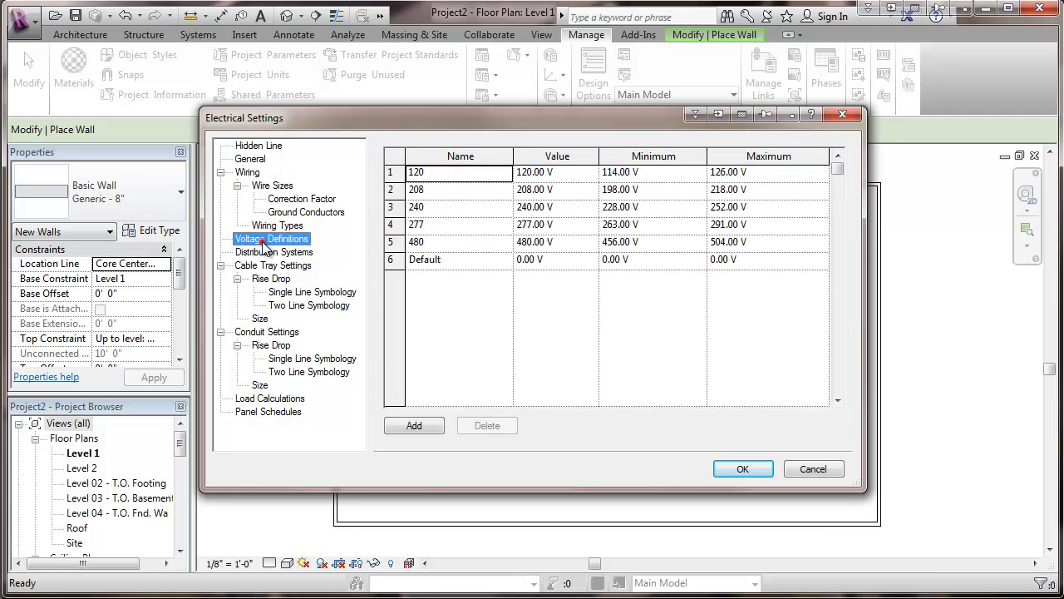
pyautogui.click(264, 252)
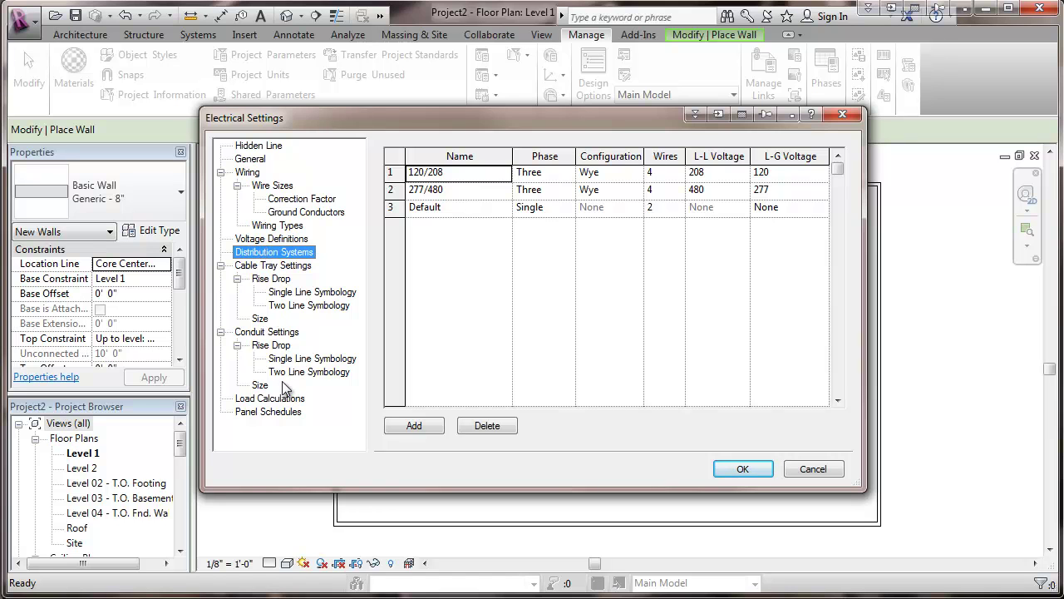
pyautogui.click(270, 413)
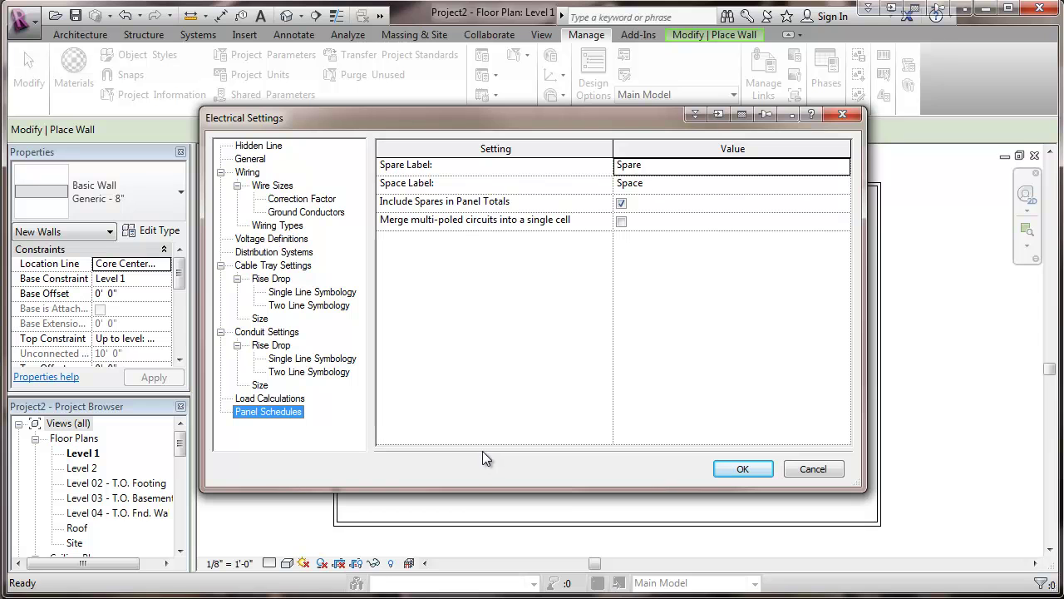
pyautogui.click(804, 468)
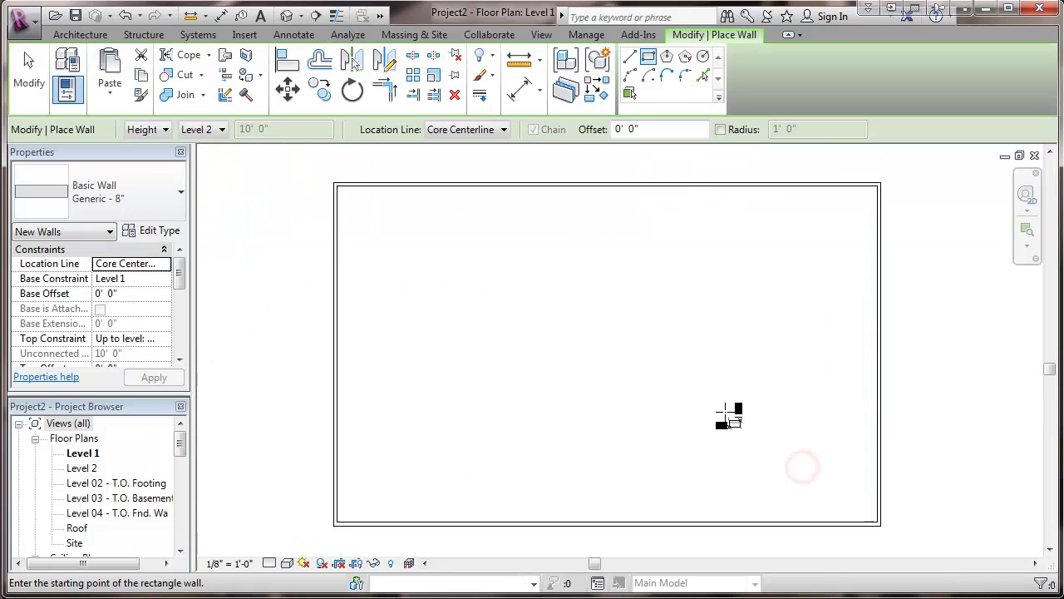